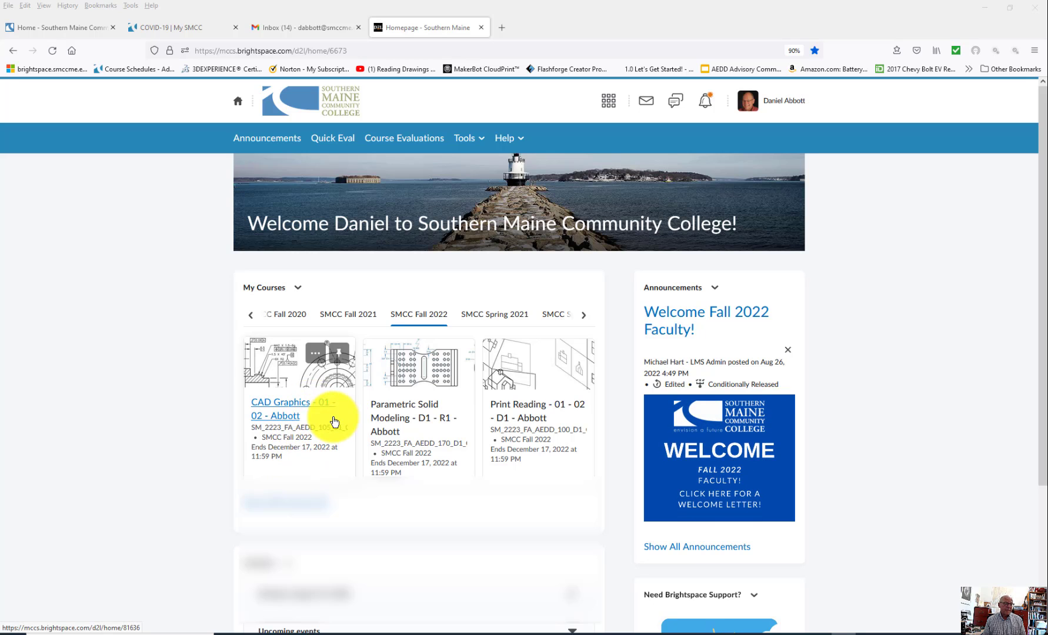
Step: From the CAD Graphics course's Course Admin page, go to Intelligent Agents
click(308, 413)
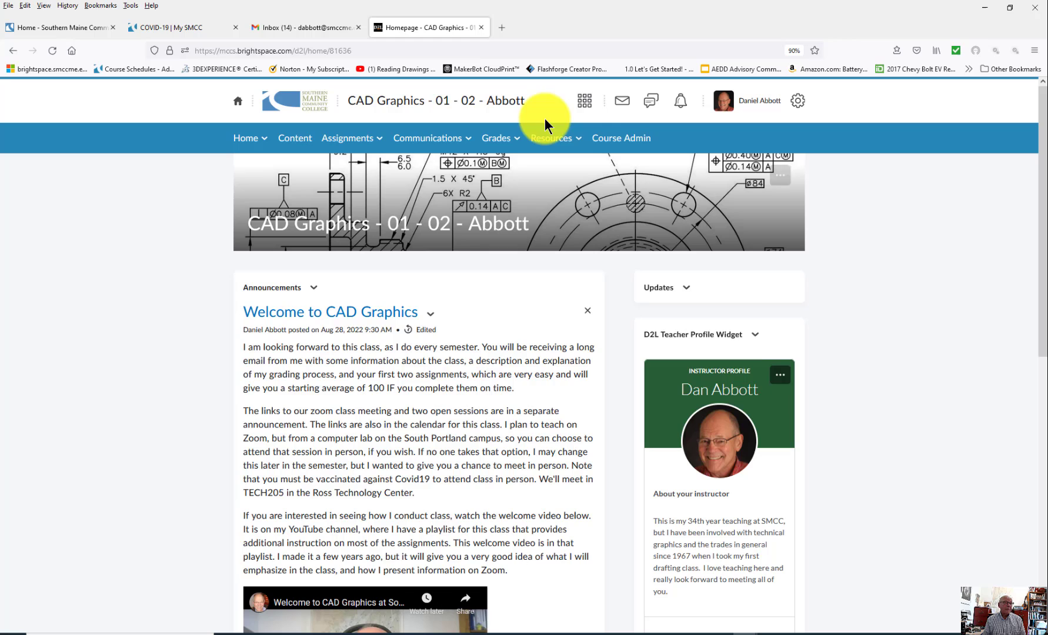
click(627, 140)
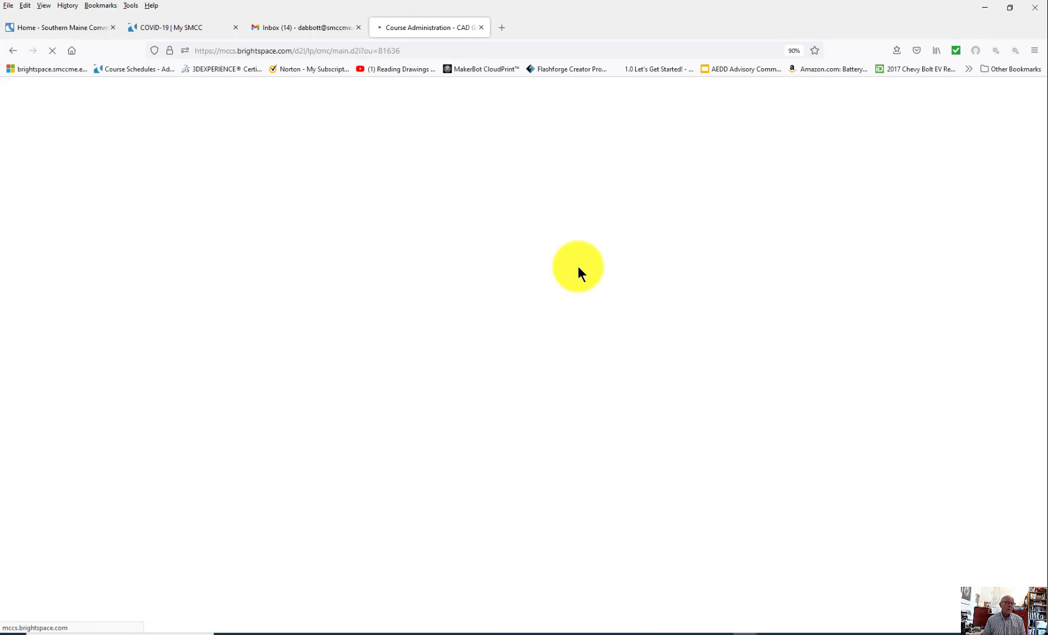
scroll(477, 425, down, 1)
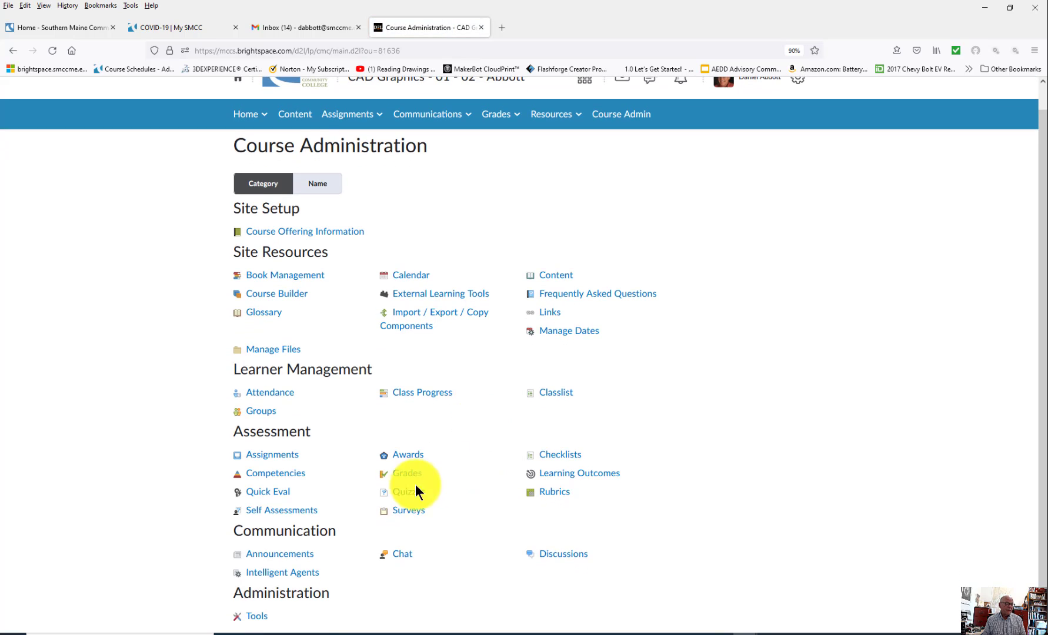
click(268, 573)
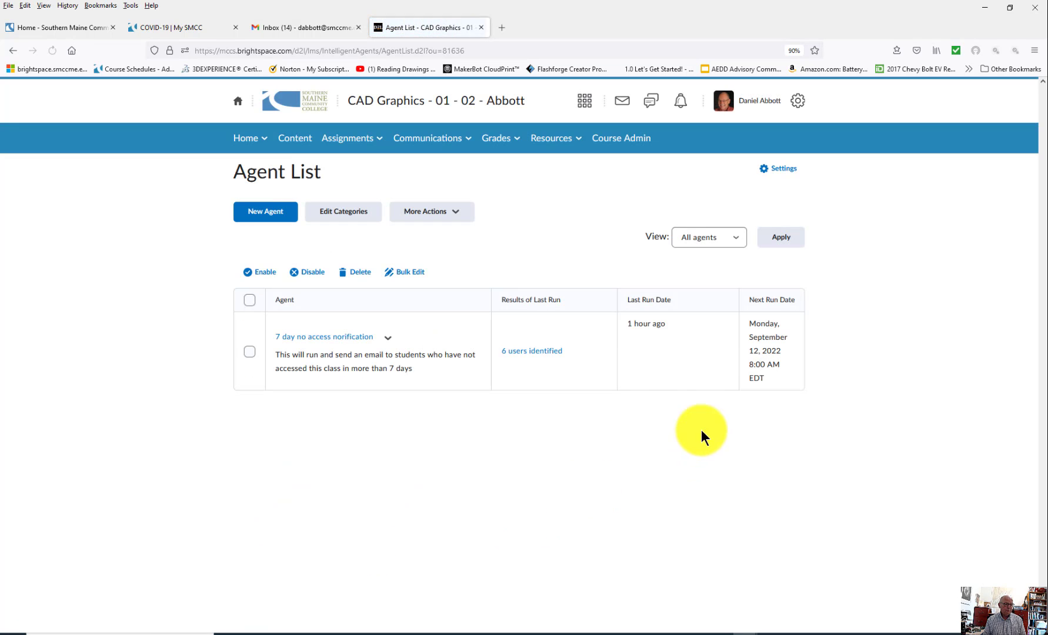
Step: Create a new agent called 'Seven day notification' and tick 'Agent is enabled'
click(263, 215)
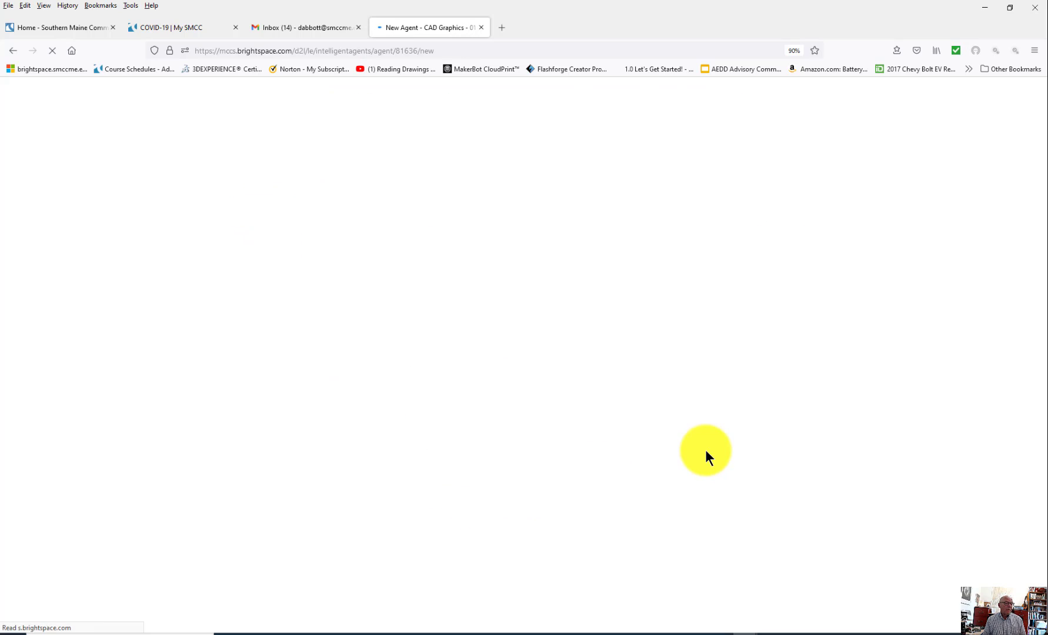
click(329, 245)
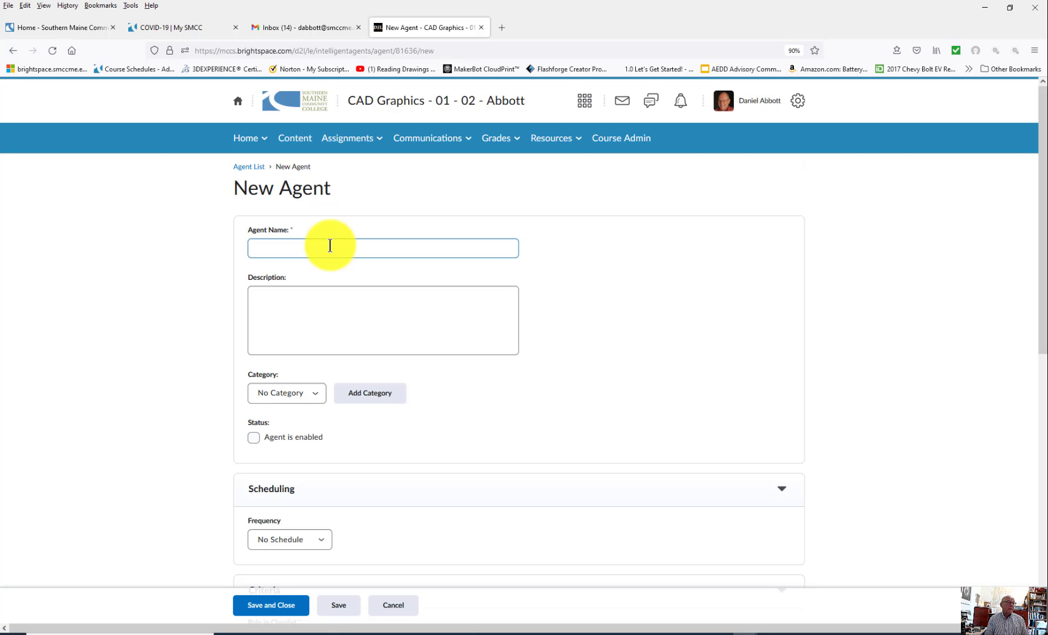
text(Seven day notification)
click(297, 314)
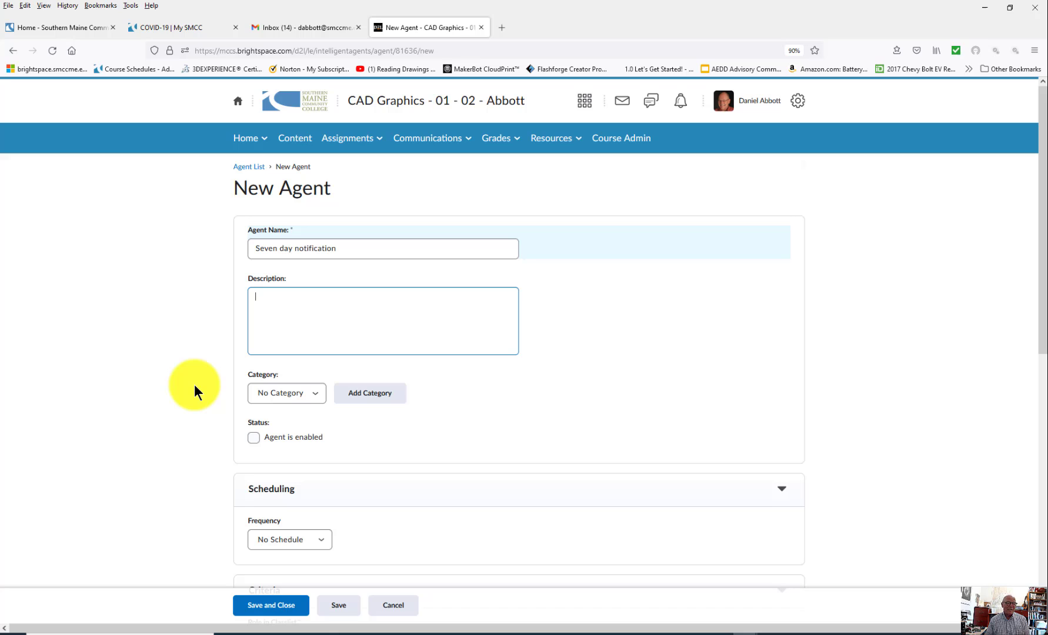
click(252, 437)
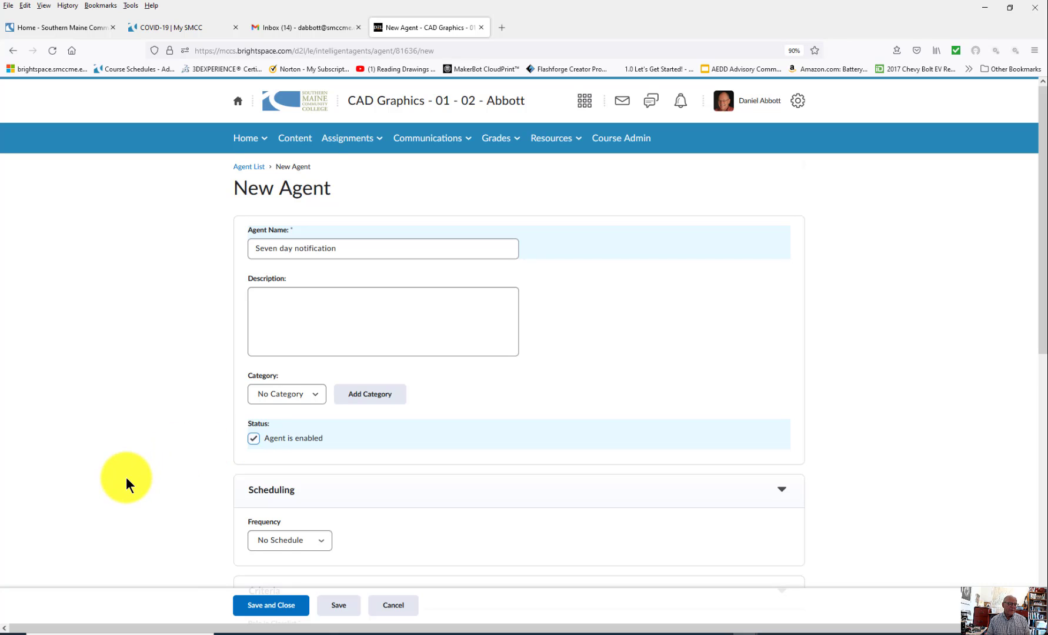
Step: Set the agent's scheduling frequency to Weekly, repeating on Mondays
scroll(125, 477, down, 3)
click(287, 332)
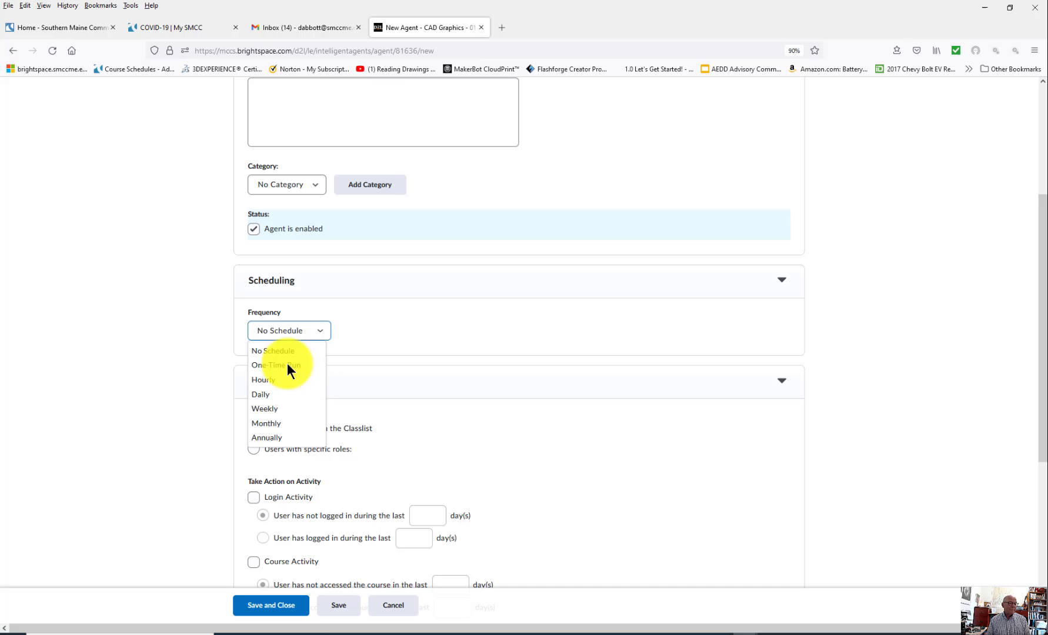
click(265, 407)
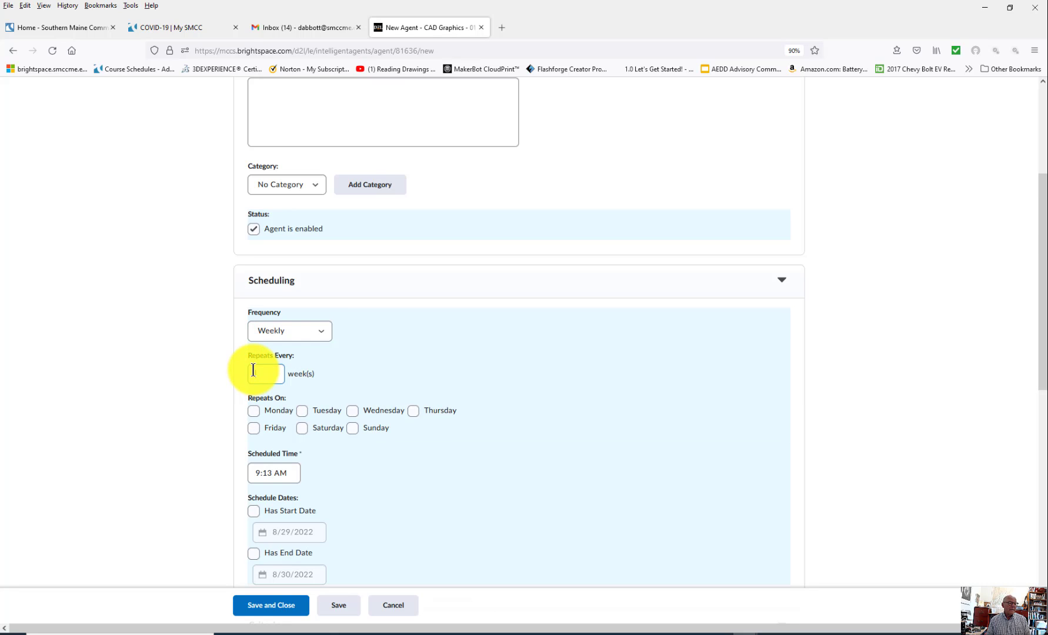
click(253, 410)
Step: Set the scheduled time to 8:00 AM and turn on Has Start Date
scroll(390, 487, down, 3)
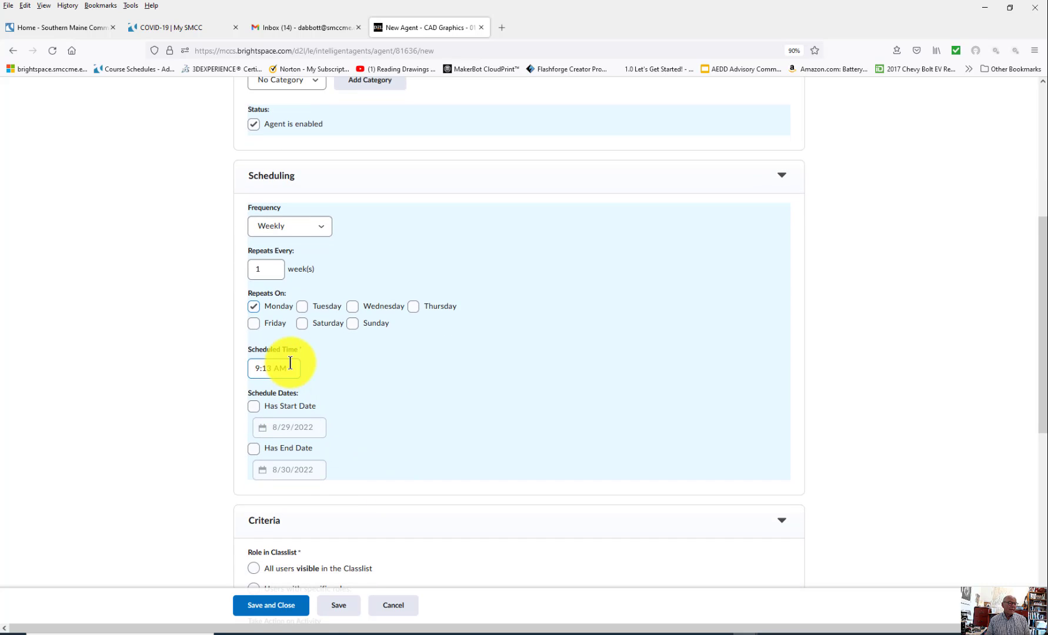
click(285, 366)
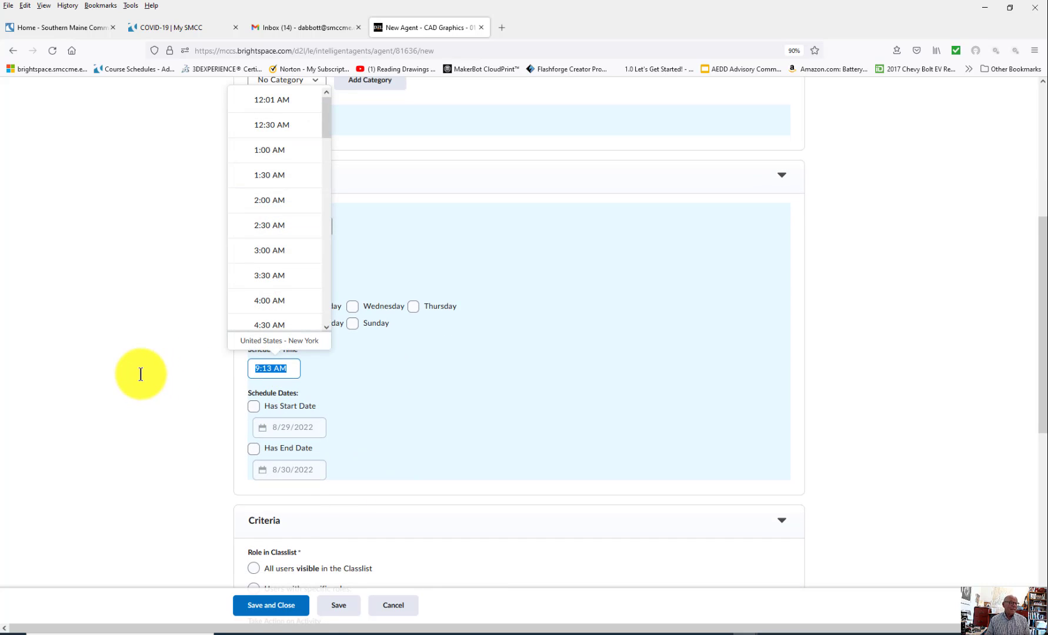
scroll(270, 249, down, 3)
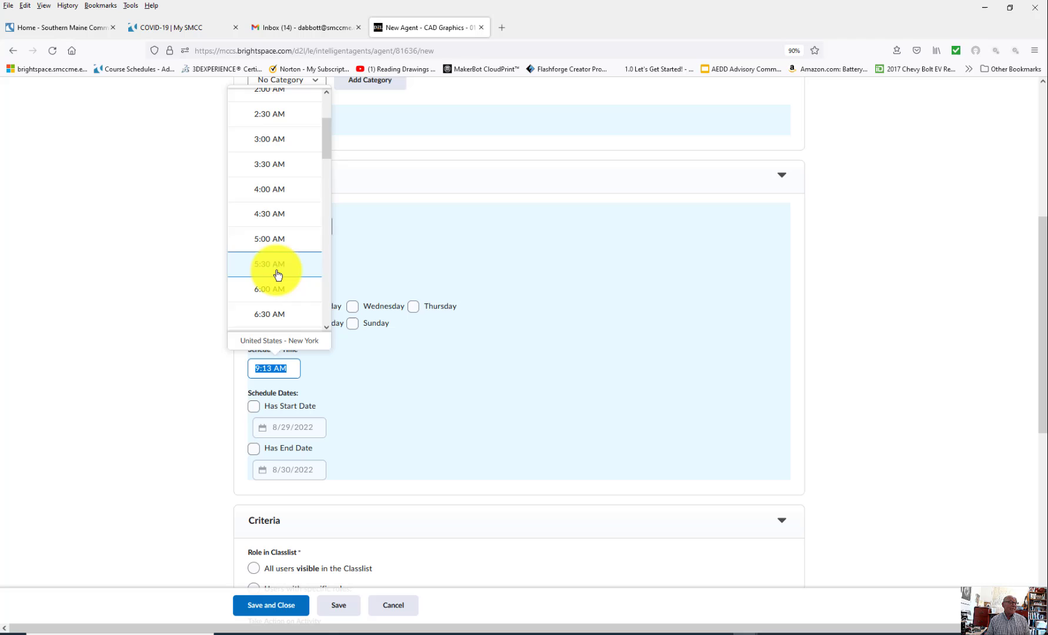
scroll(278, 274, down, 5)
click(275, 228)
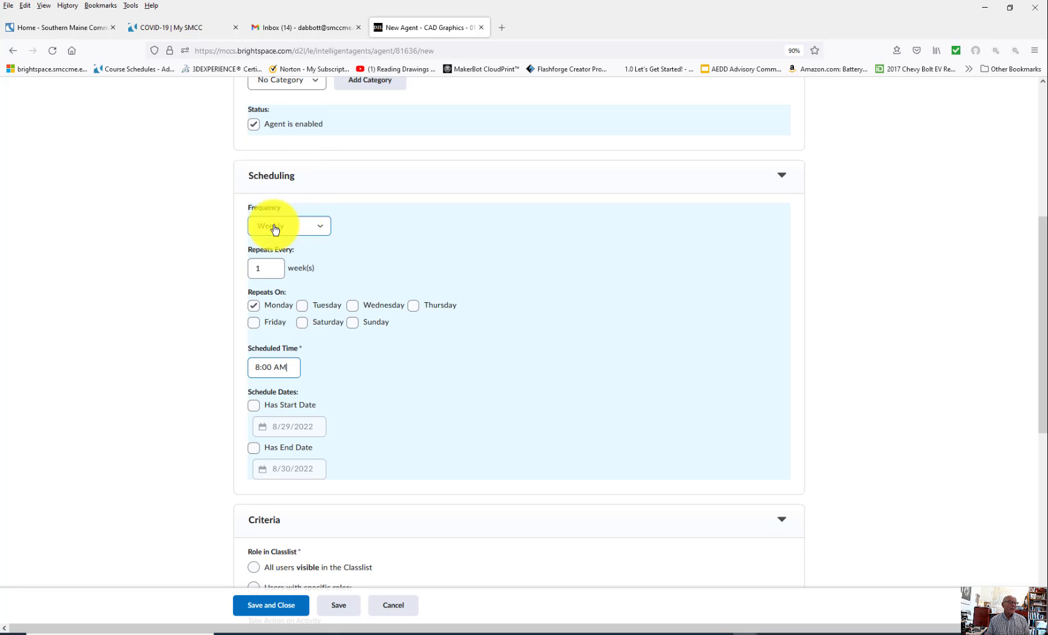
click(549, 342)
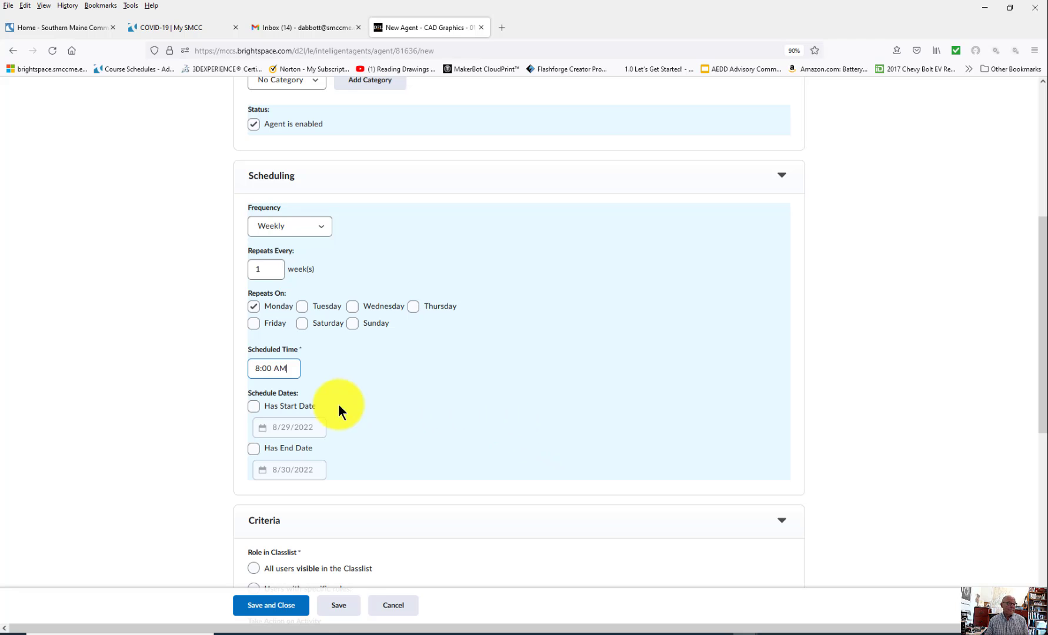
click(254, 406)
Step: Change the schedule's start date to 9/7/2022
click(304, 427)
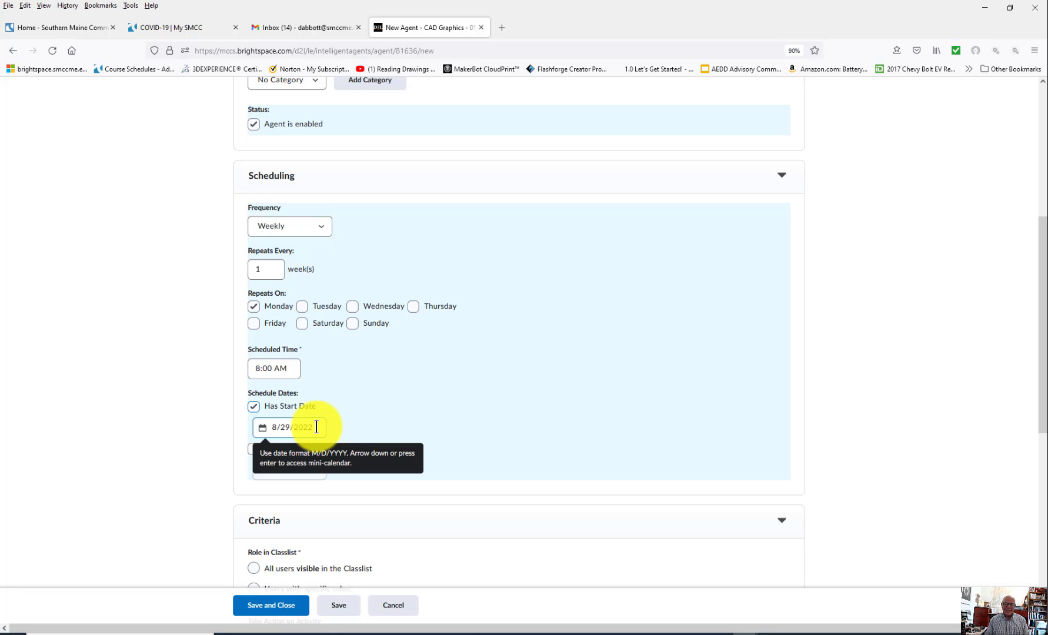
click(327, 403)
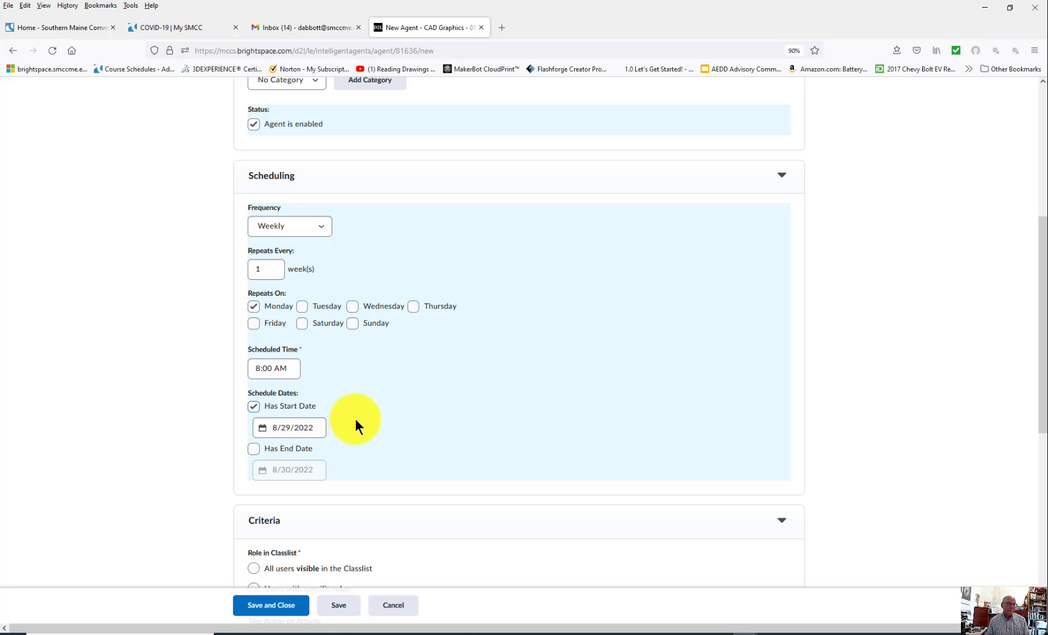
click(317, 428)
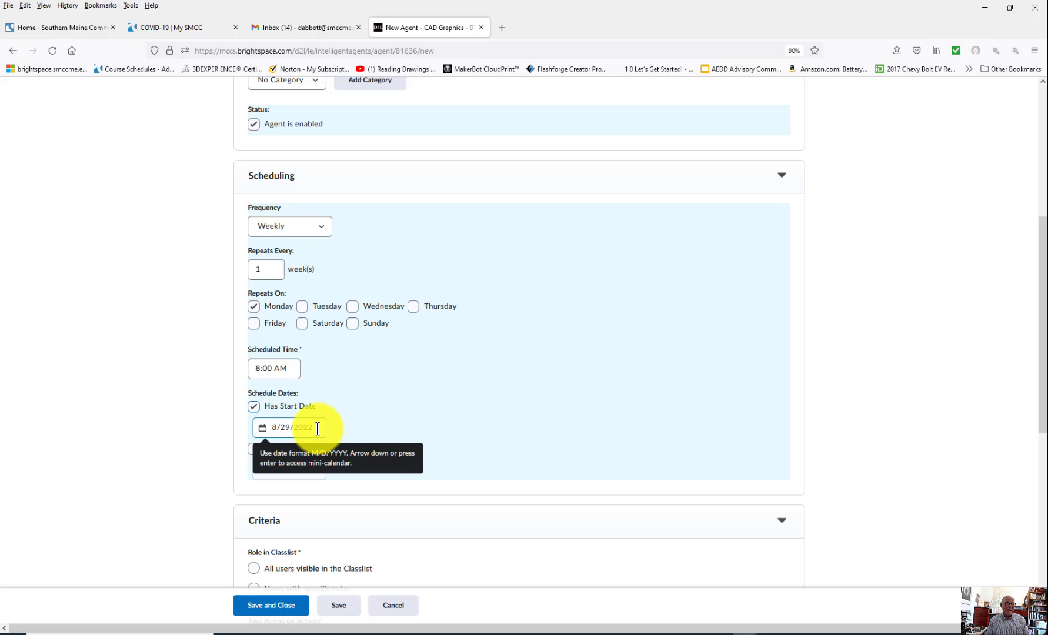
click(318, 428)
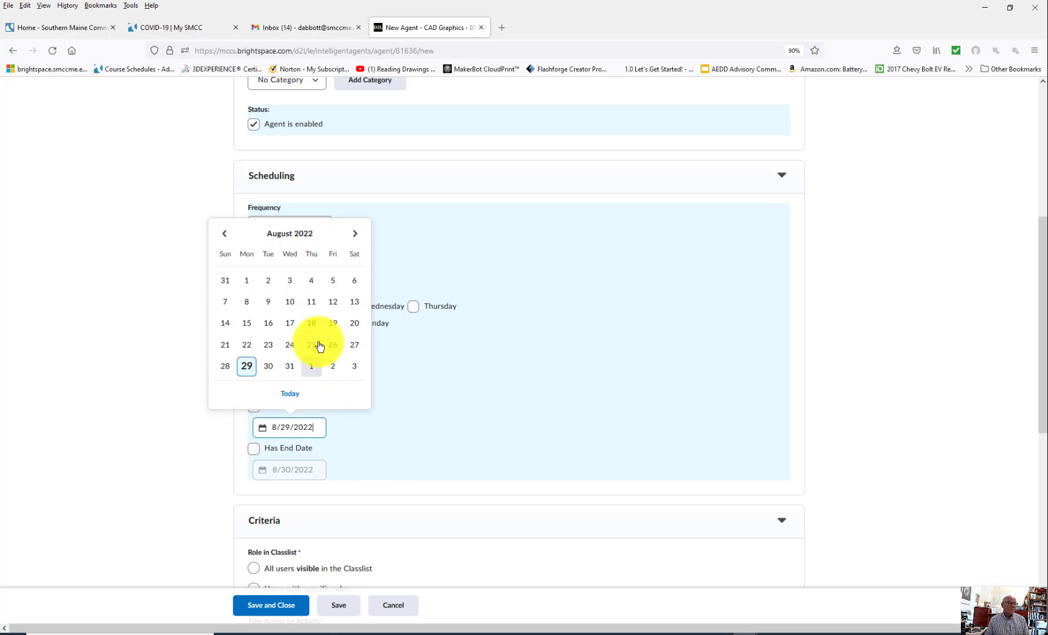
click(355, 235)
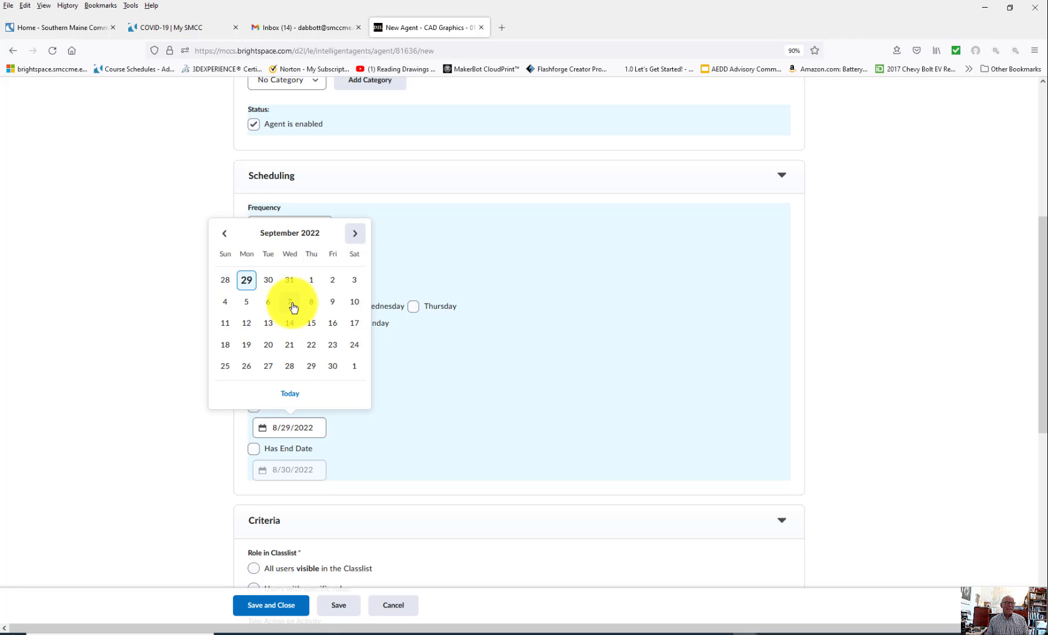
click(290, 302)
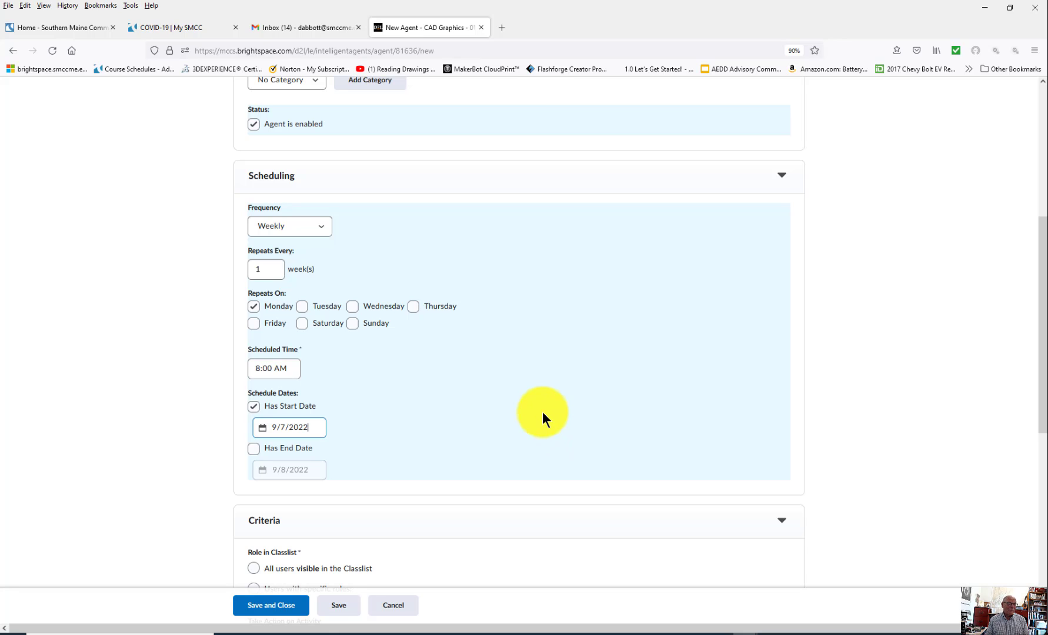
Step: Turn on an end date and set it to 12/13/2022
scroll(547, 425, down, 3)
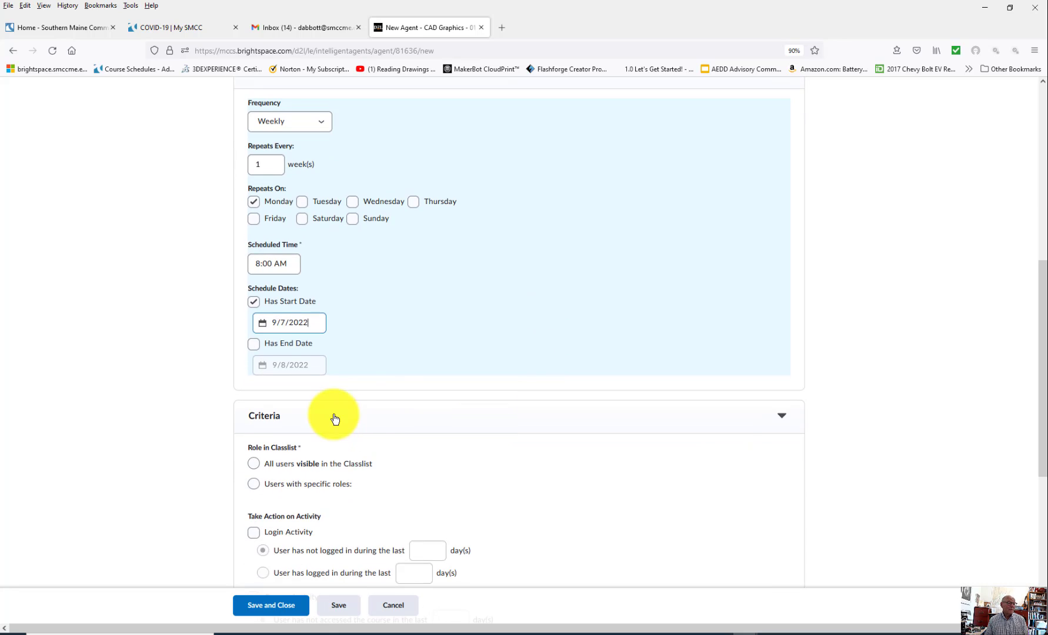
click(254, 344)
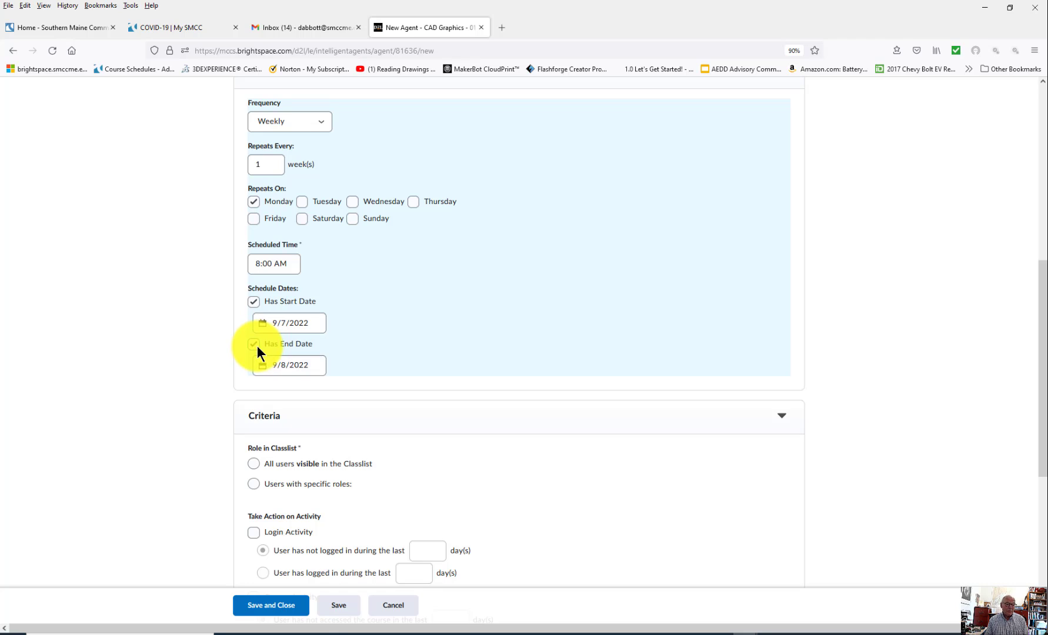
click(311, 365)
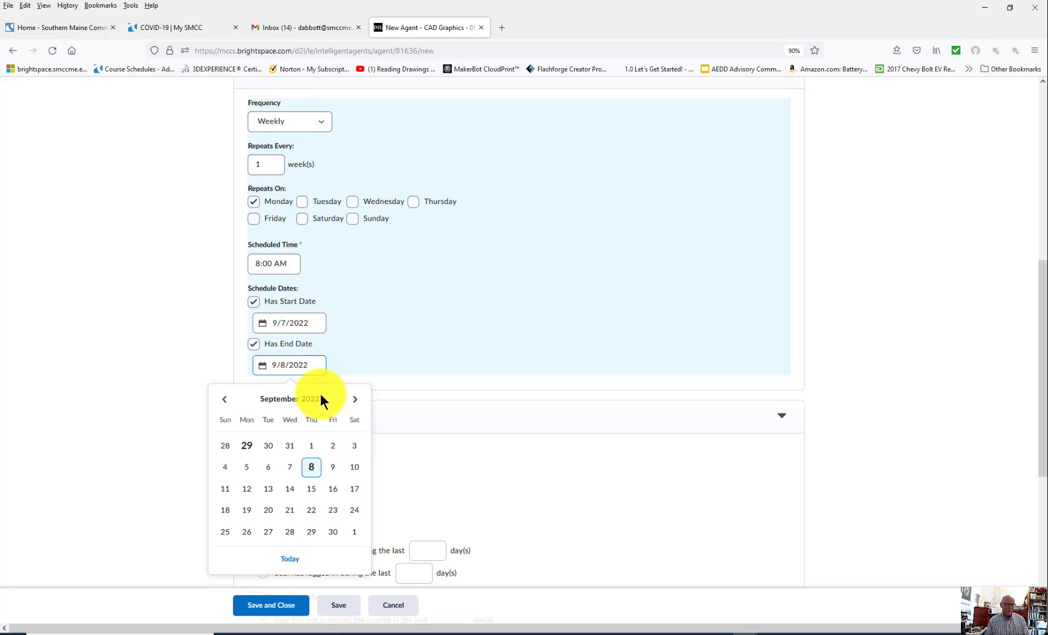
click(355, 399)
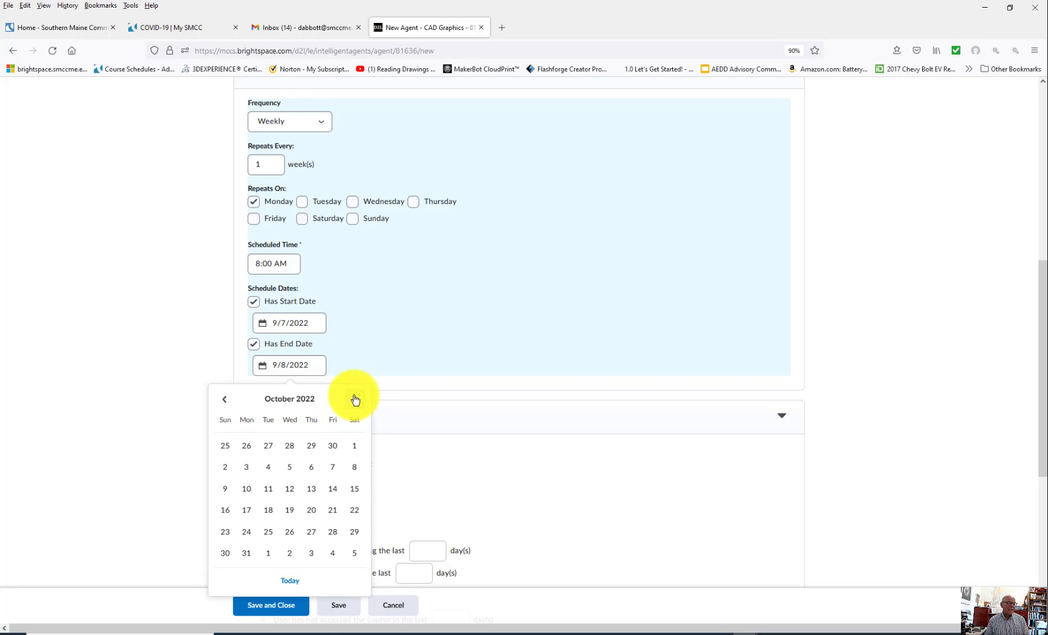
click(355, 399)
click(355, 399)
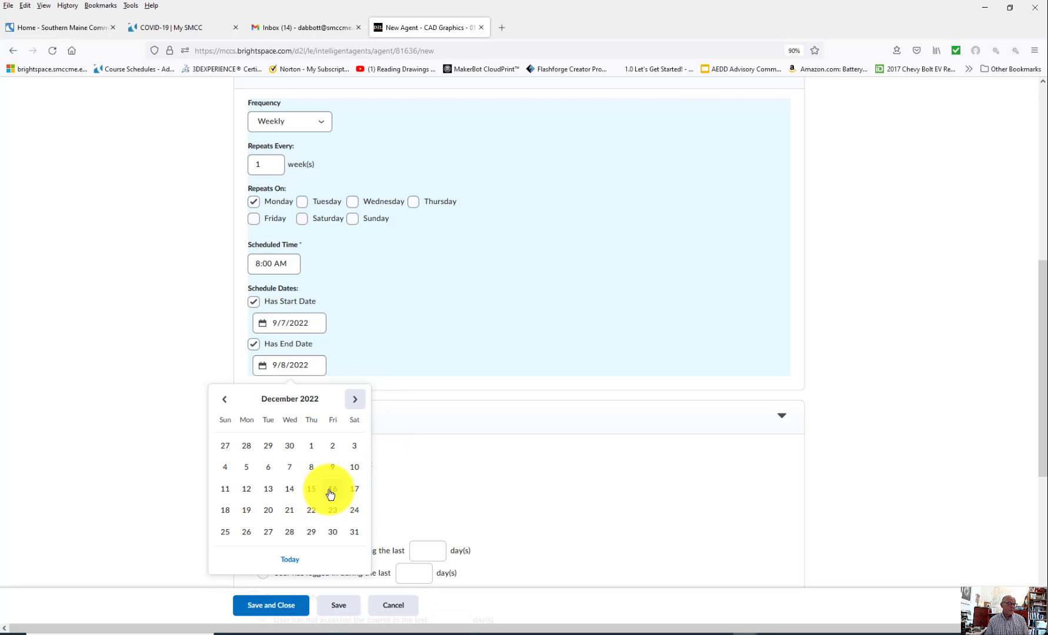
click(267, 490)
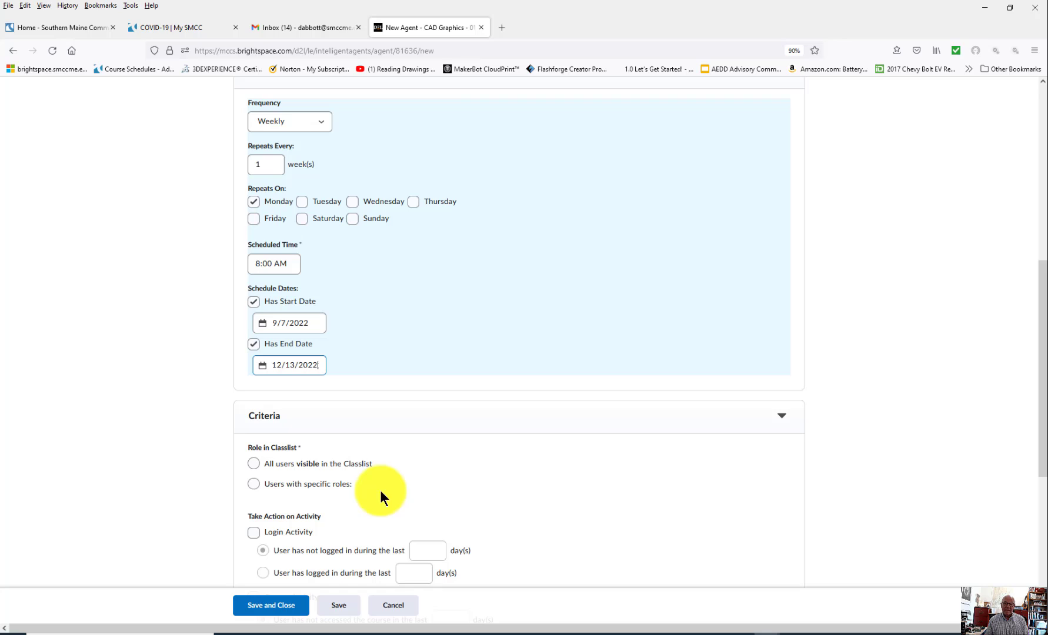
Step: Target all visible classlist users, with login and course activity criteria of 7 days without access
scroll(500, 491, down, 1)
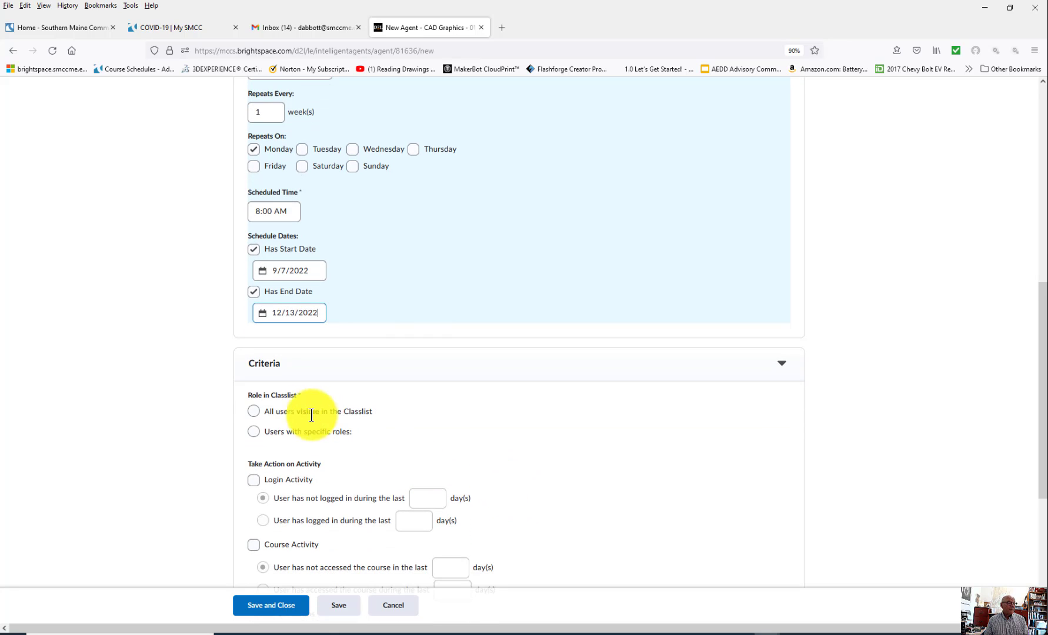
click(253, 410)
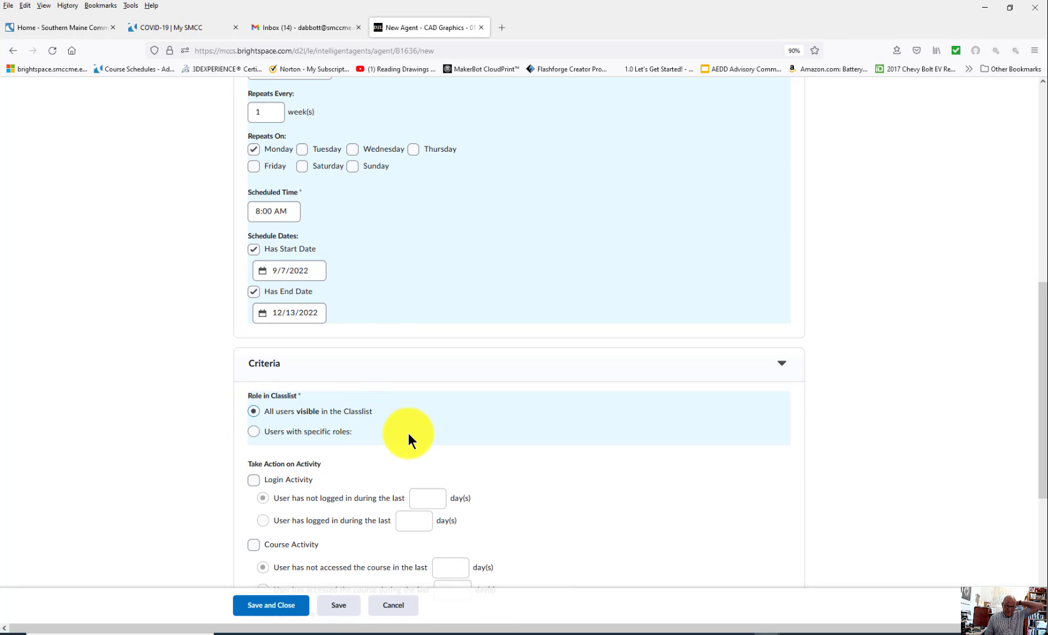
scroll(388, 442, down, 1)
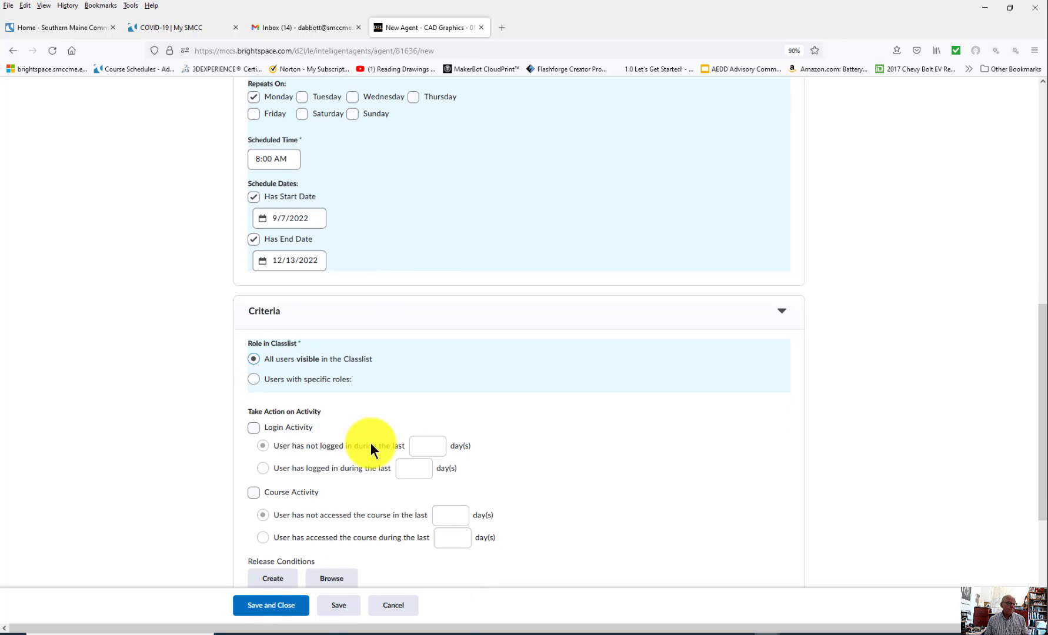
click(253, 427)
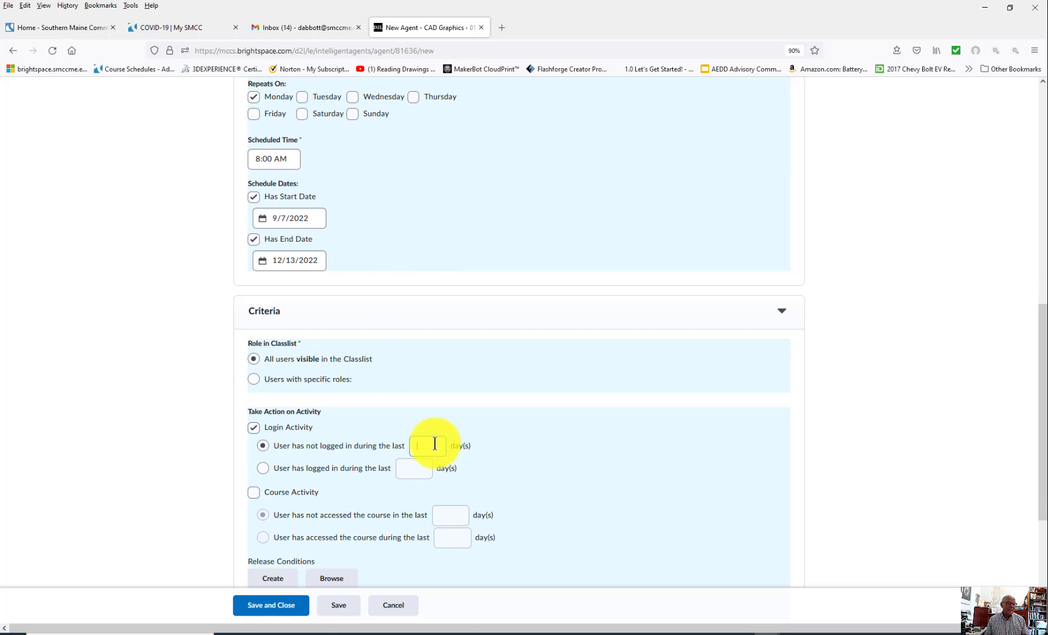
scroll(546, 471, down, 2)
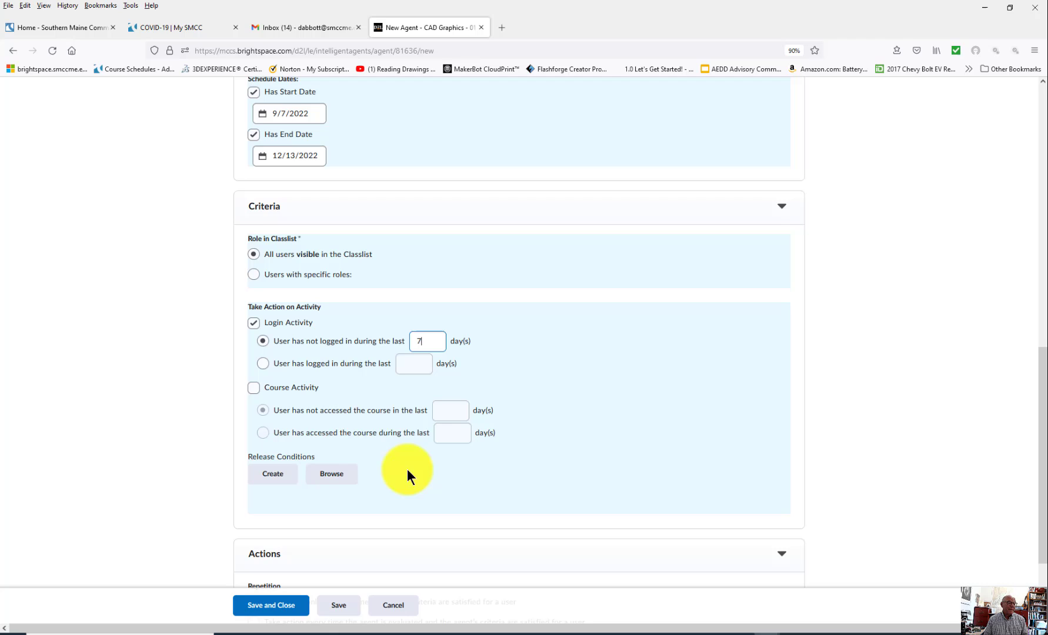
click(254, 388)
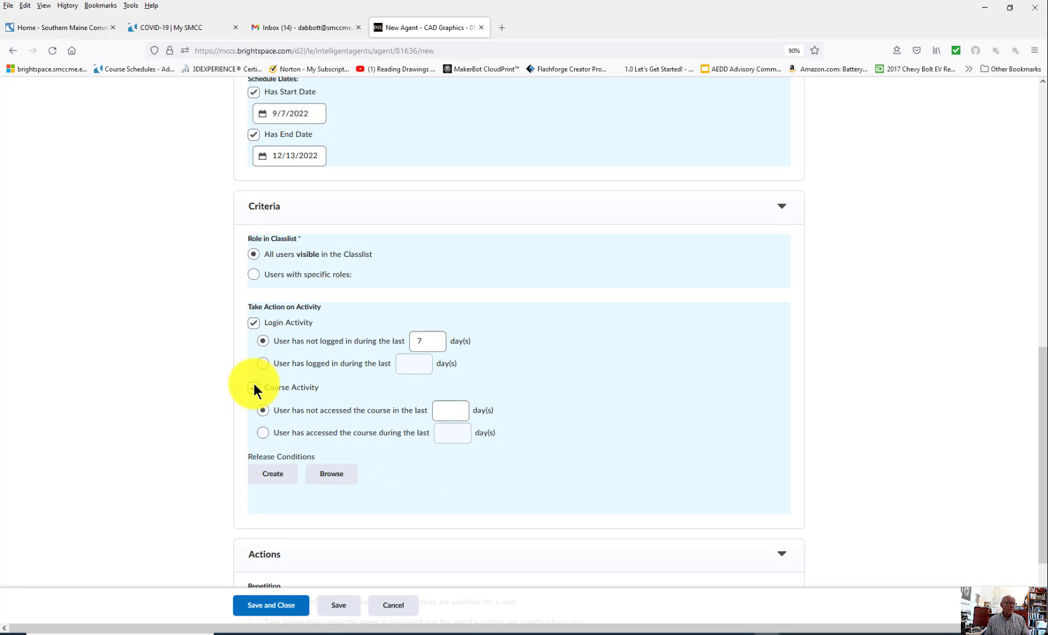
click(459, 411)
text(7)
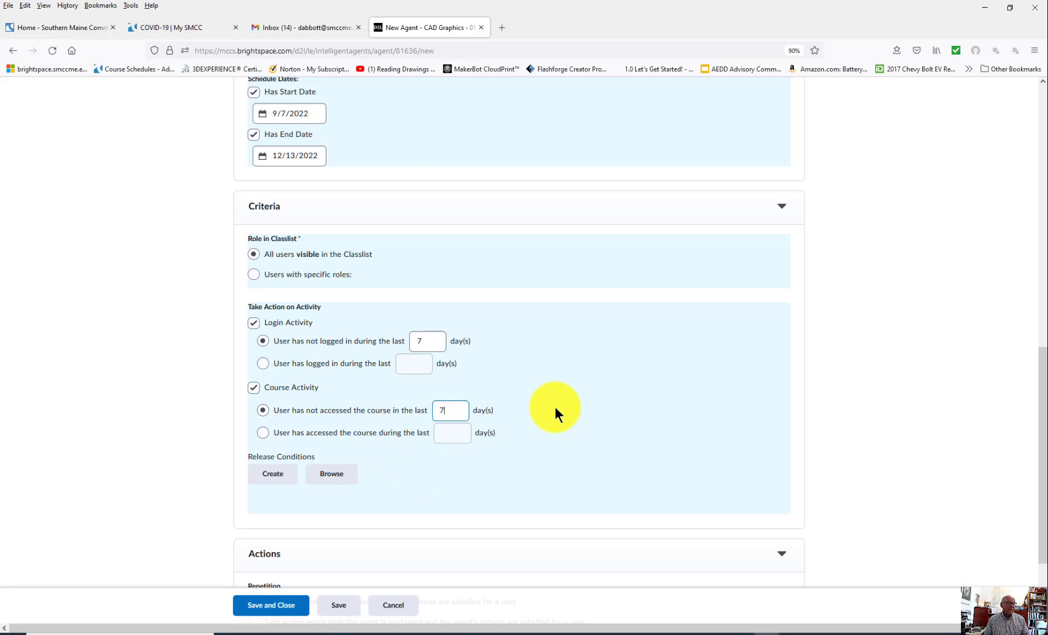
scroll(560, 418, down, 2)
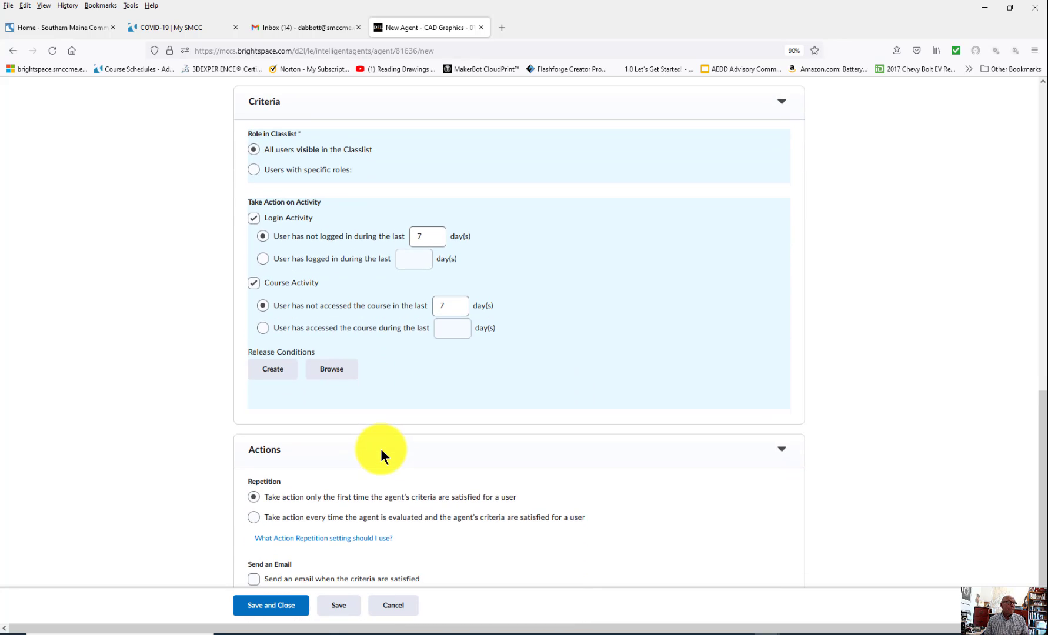
scroll(357, 358, down, 1)
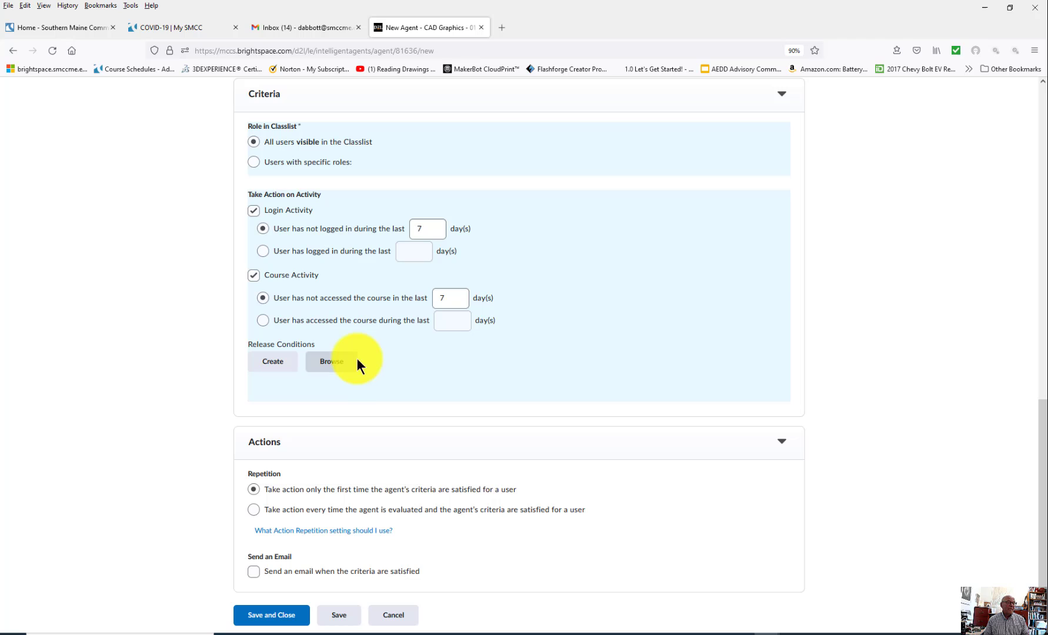
Step: Set Repetition to 'Take action every time the agent is evaluated' and criteria are met
click(254, 510)
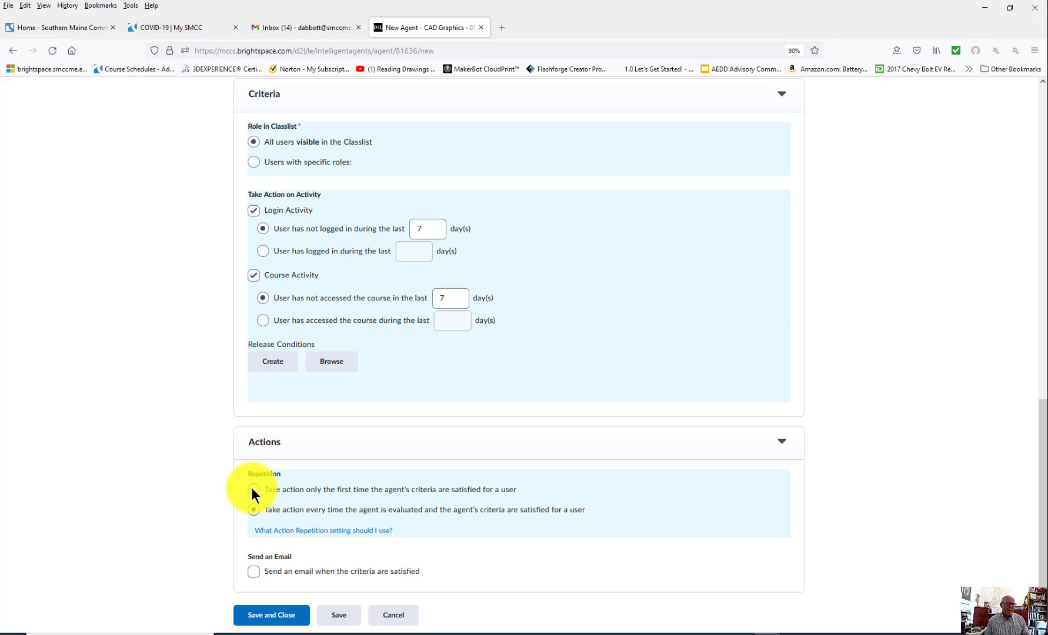
click(251, 488)
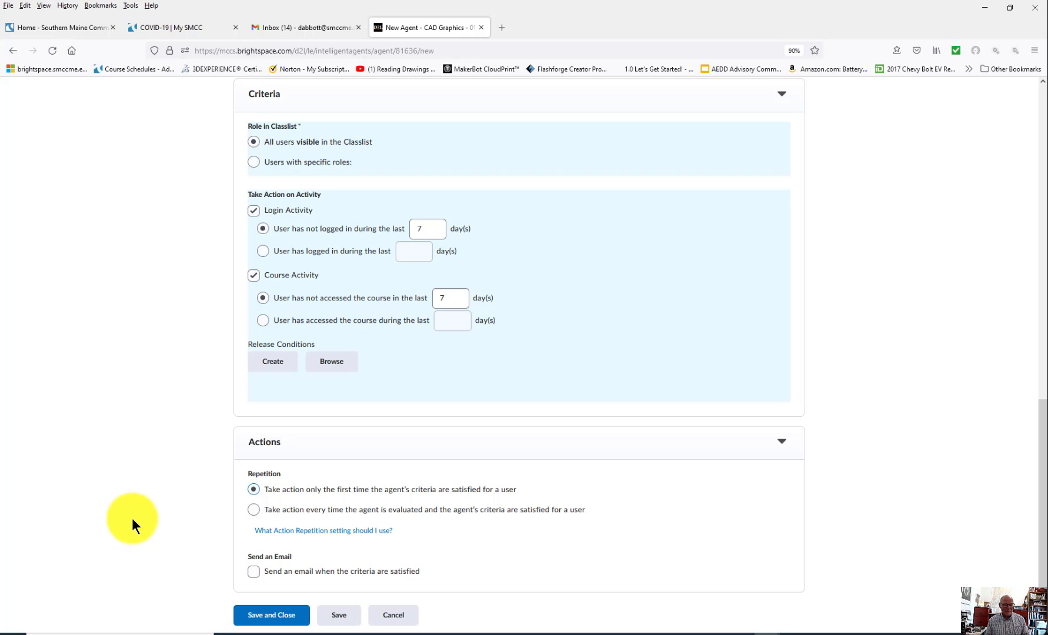
click(256, 511)
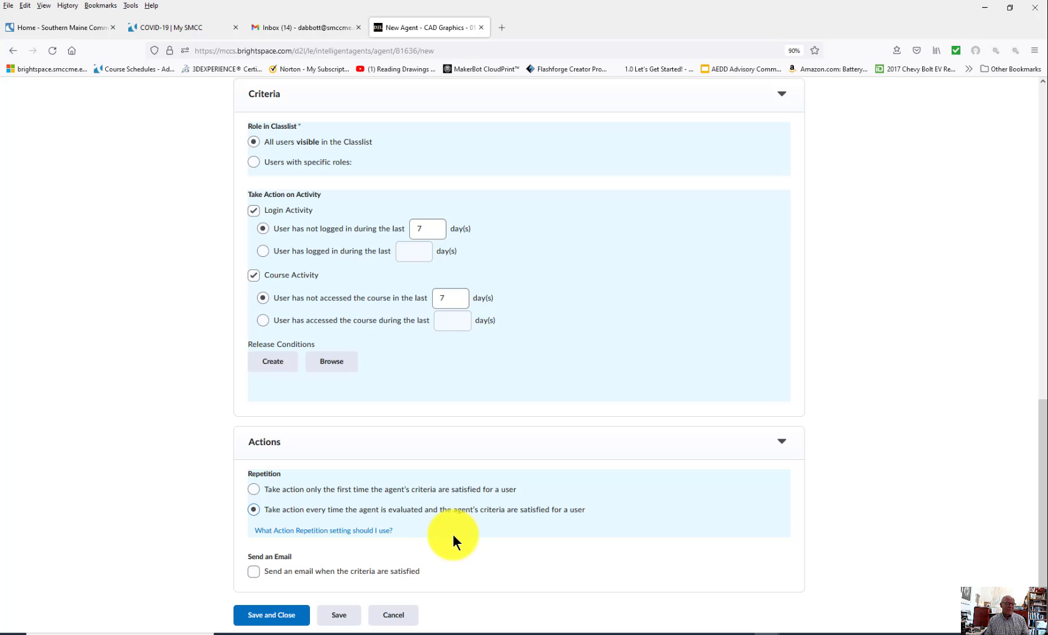
Step: Check 'Send an email when the criteria are satisfied' and view the subject/message replace strings
click(254, 571)
scroll(431, 554, down, 5)
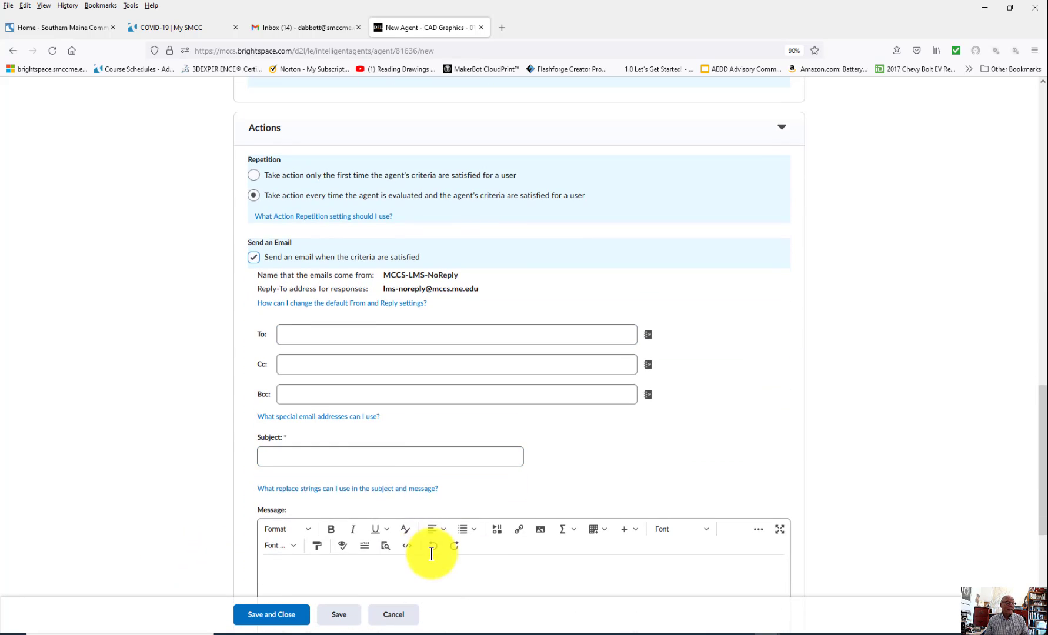
scroll(431, 553, down, 1)
click(313, 276)
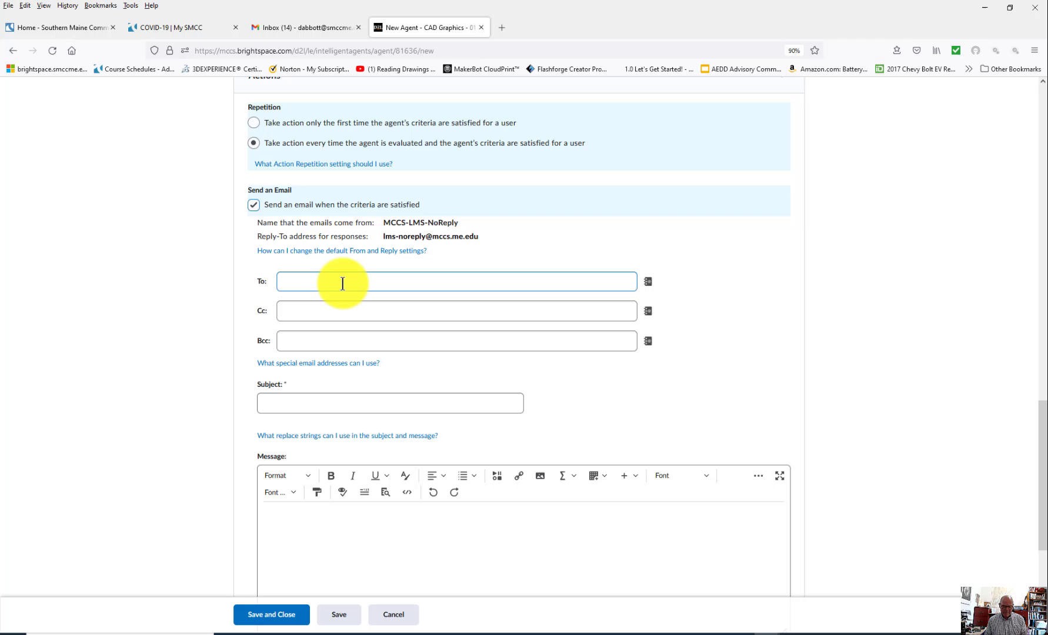
click(353, 300)
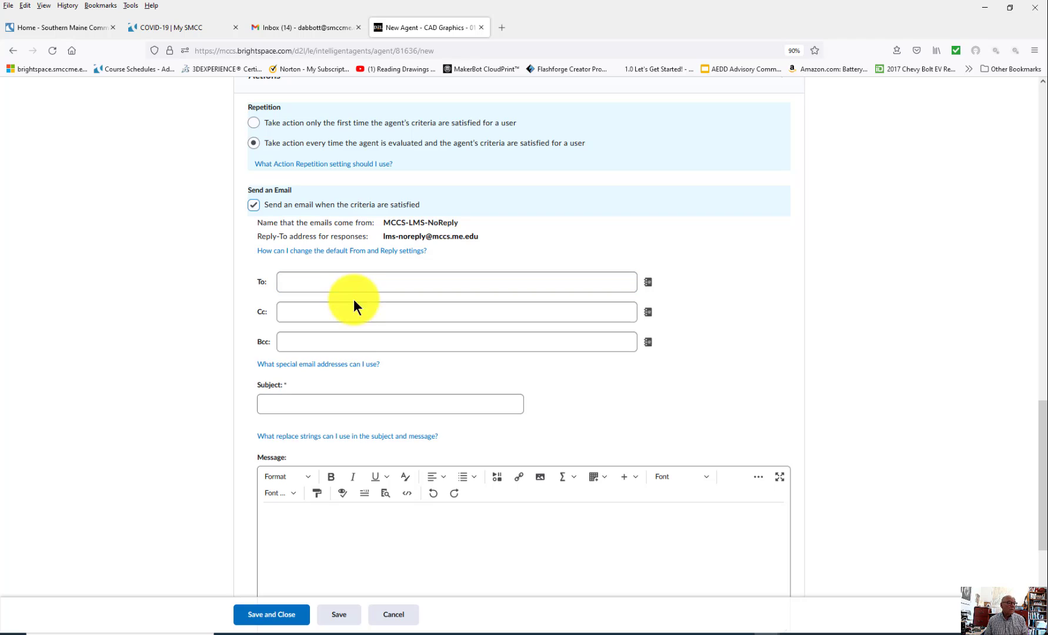
click(345, 442)
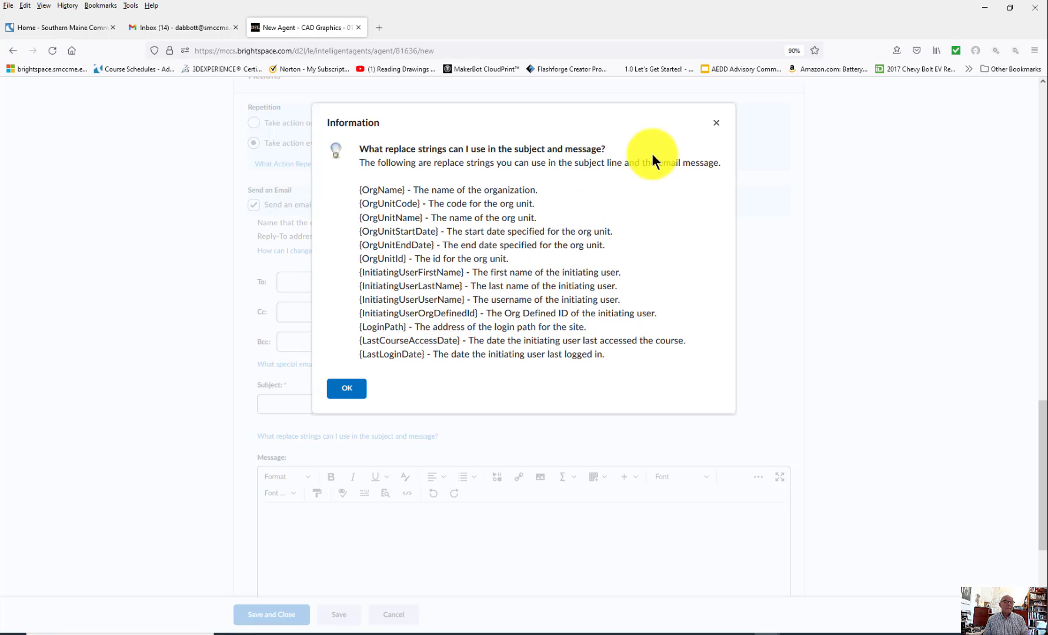
Step: Address the email To {InitiatingUser} and Bcc the instructor's own e-mail address
click(716, 123)
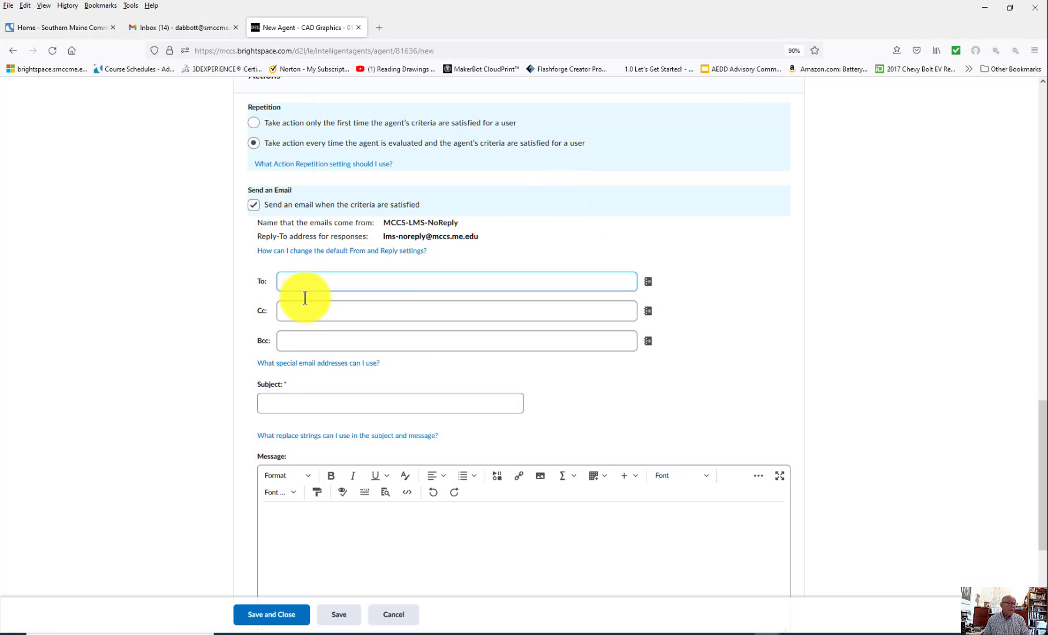
click(279, 365)
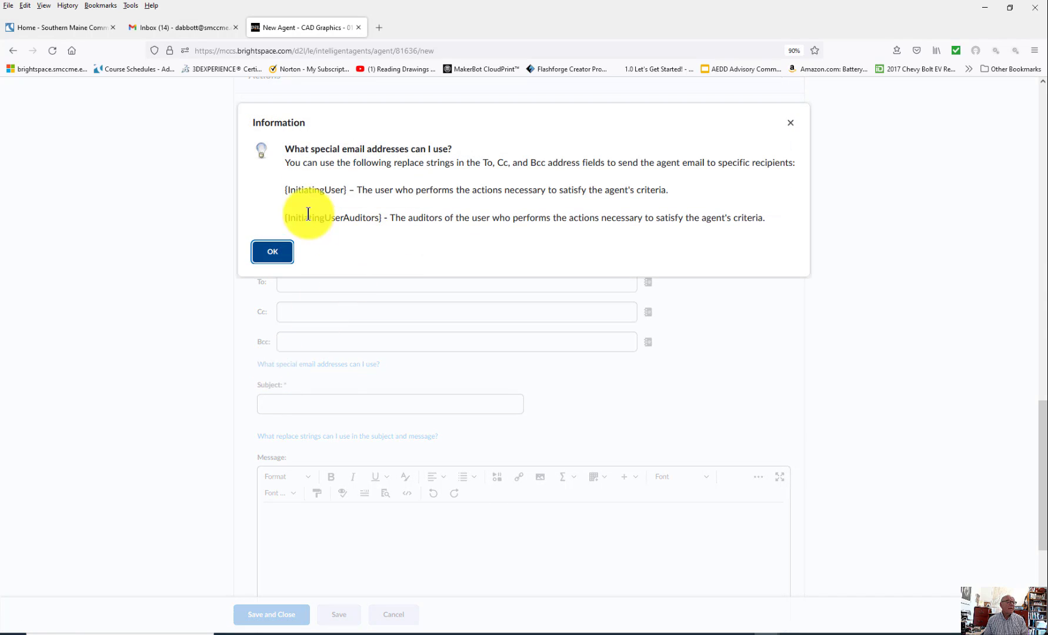
drag(346, 190, 286, 193)
key(ctrl+c)
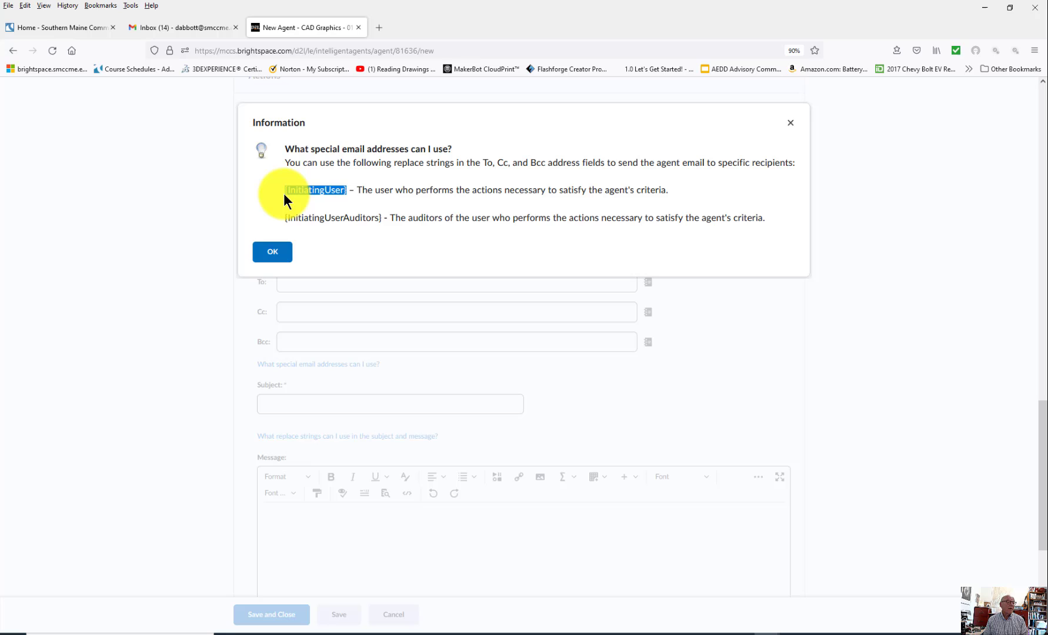
click(159, 236)
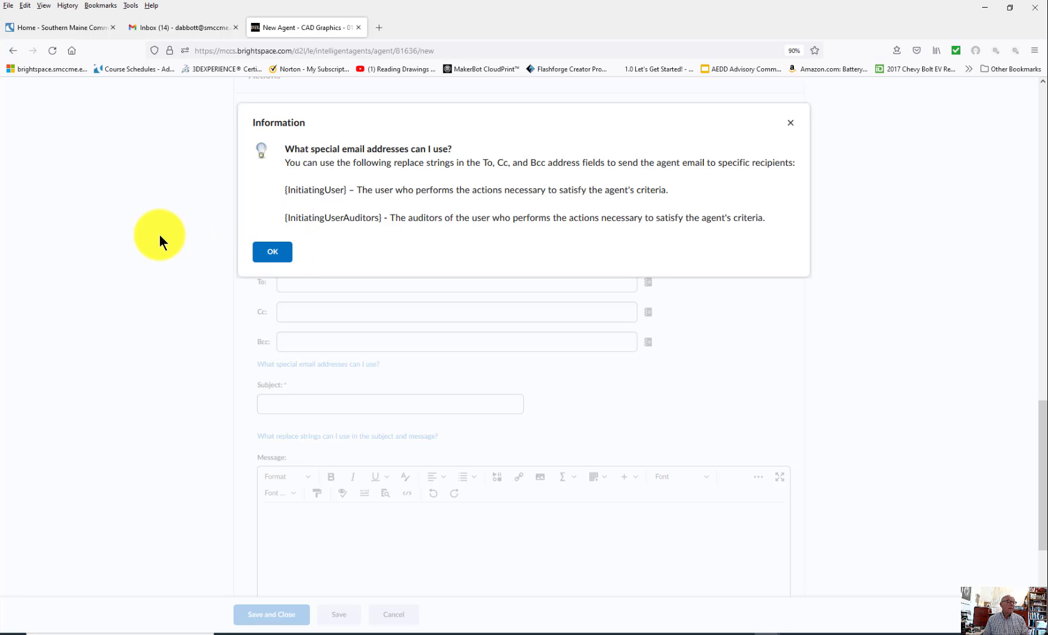
click(271, 252)
click(340, 284)
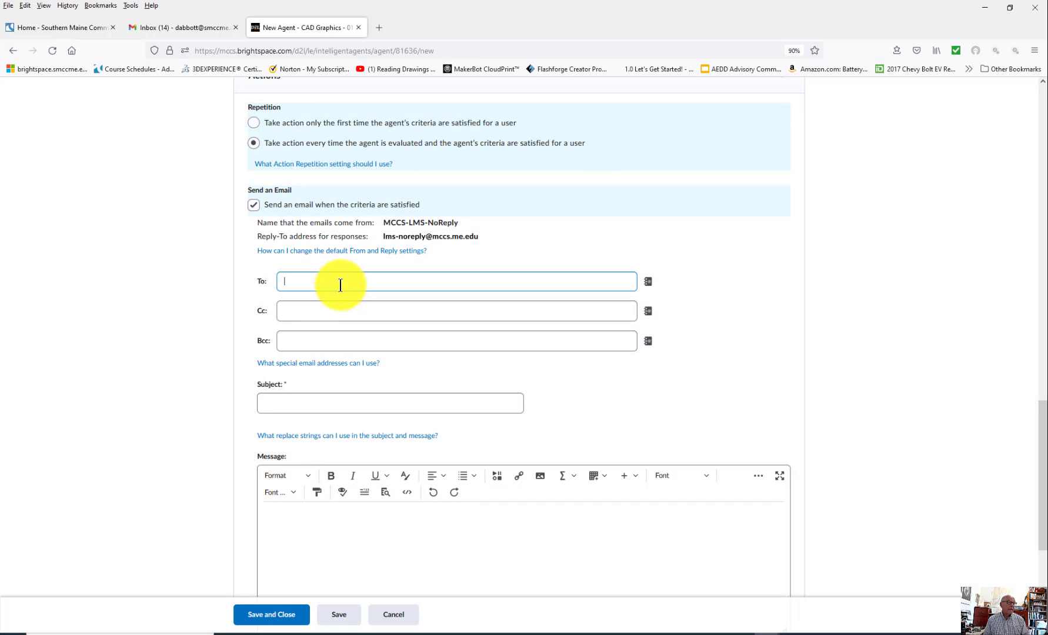
key(ctrl+v)
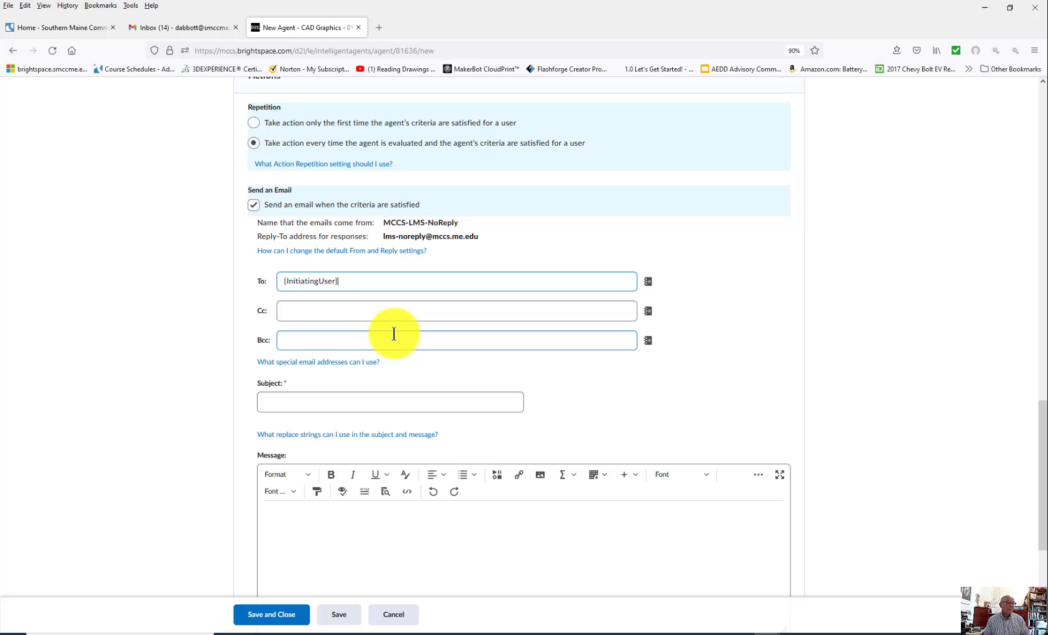
click(293, 341)
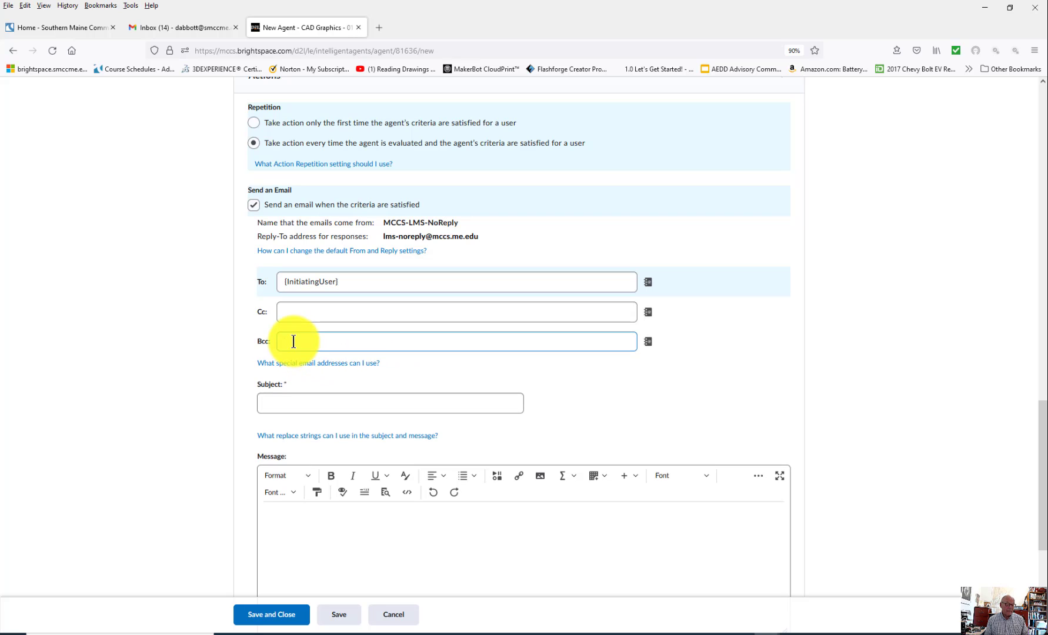
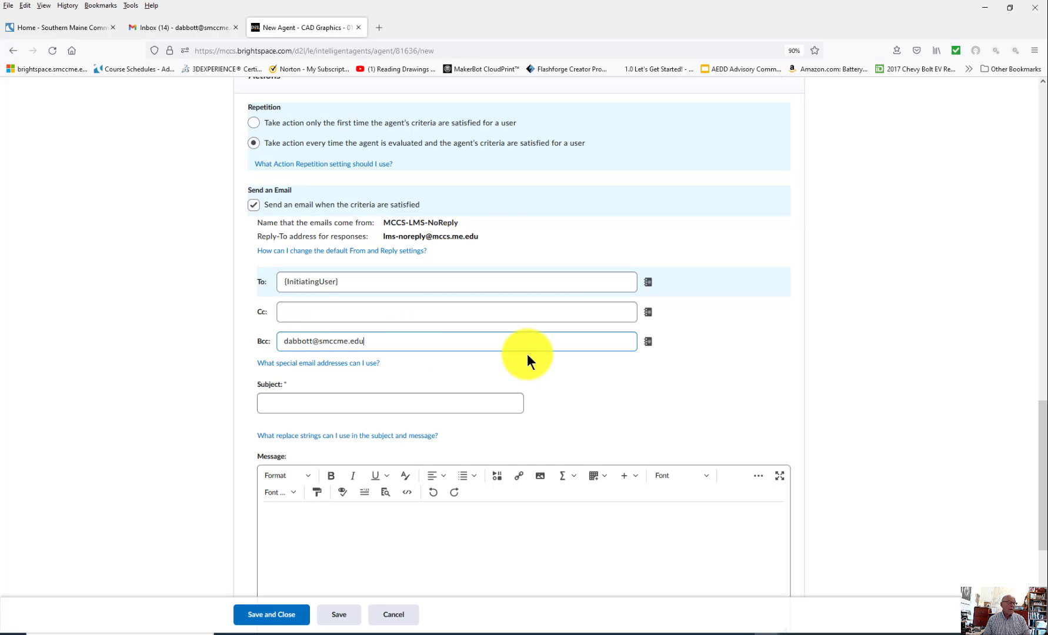
Step: Enter the subject 'You haven't accessed your BrightSpace course in seven days'
click(385, 399)
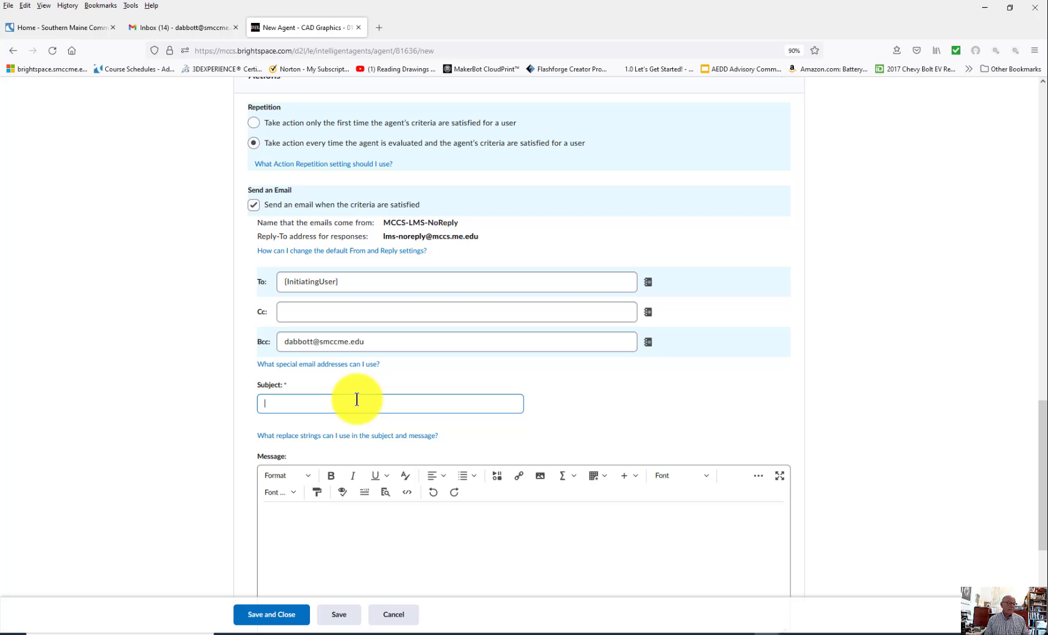
text(You have 't accessed your BrightSpace)
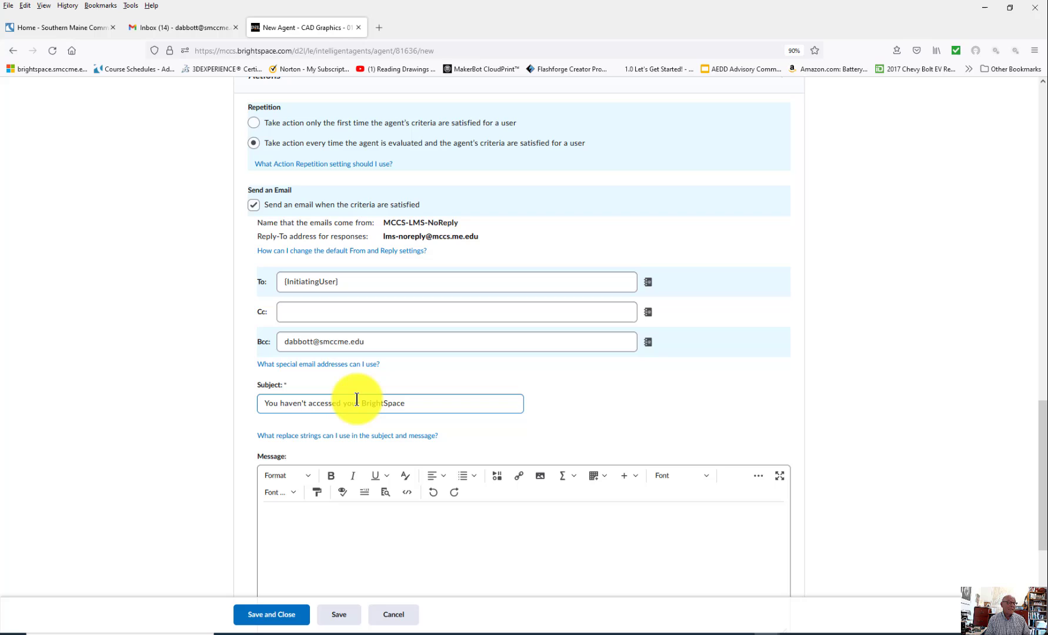
text(se in seven days)
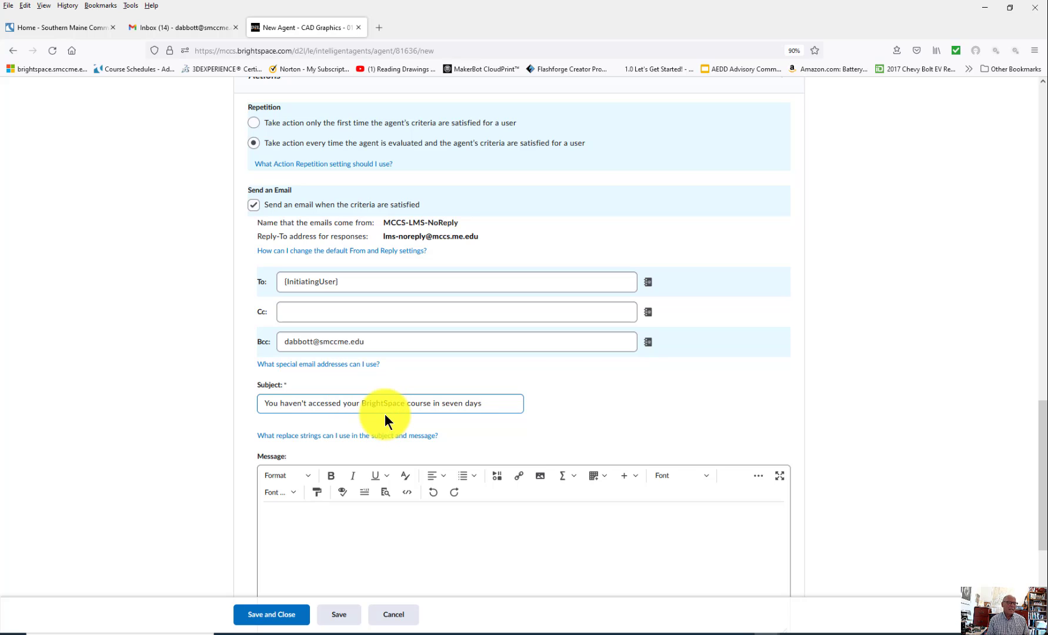
scroll(566, 395, down, 3)
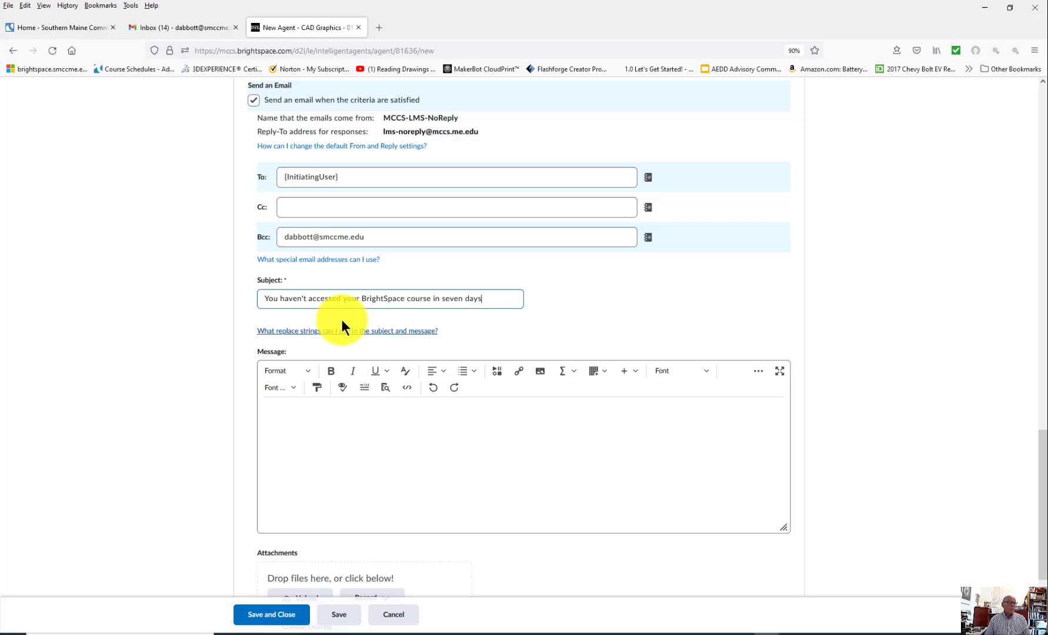
Step: Paste the inactivity notice with {InitiatingUserFirstName}, {LastLoginDate}, {LastCourseAccessDate} and signature into the message
click(384, 443)
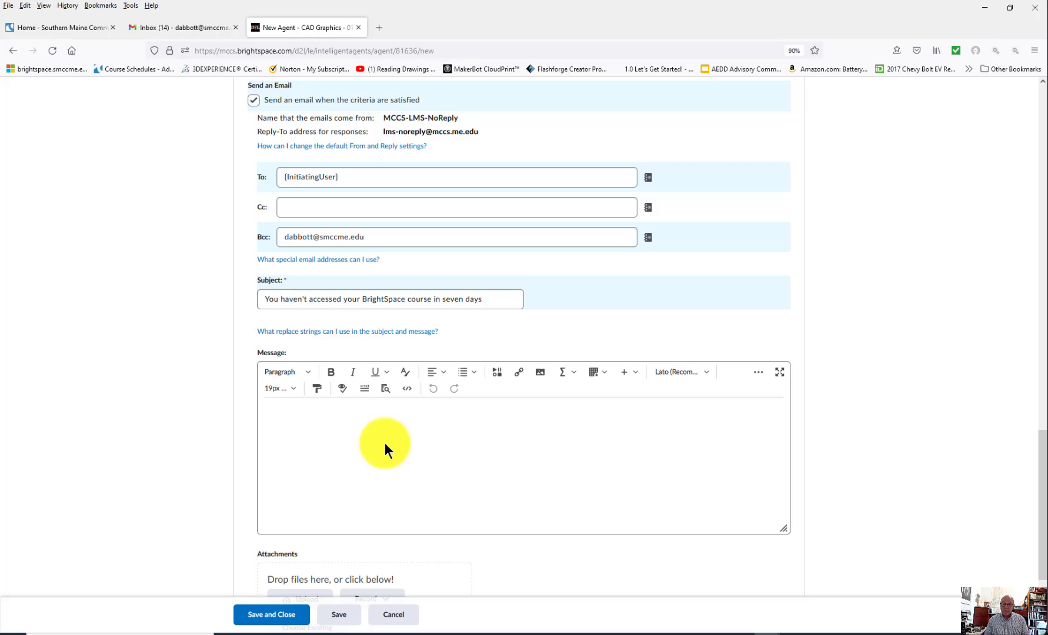
click(346, 333)
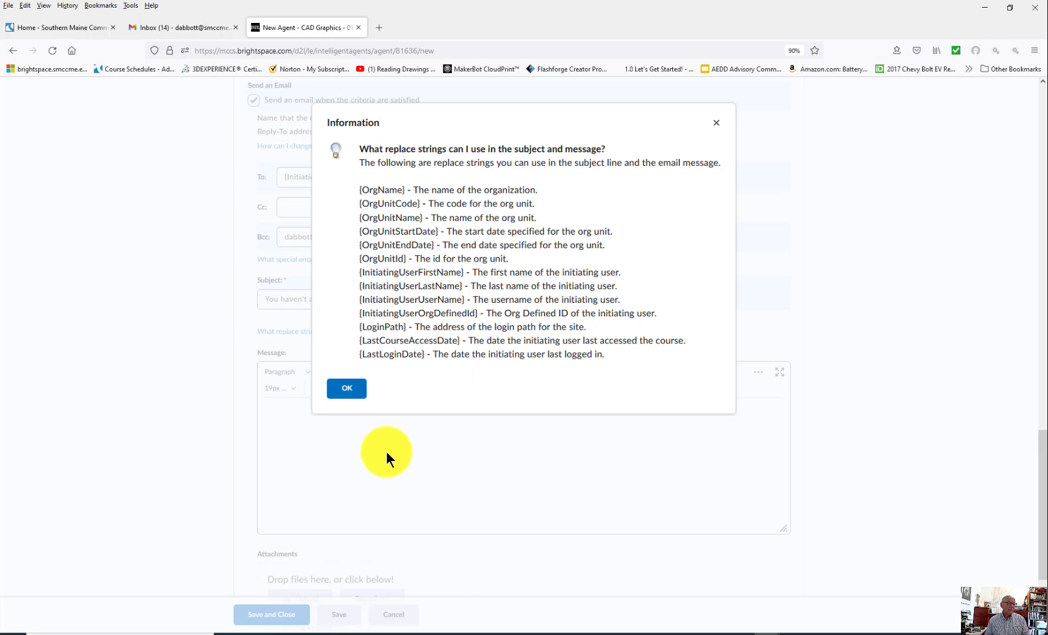
click(347, 389)
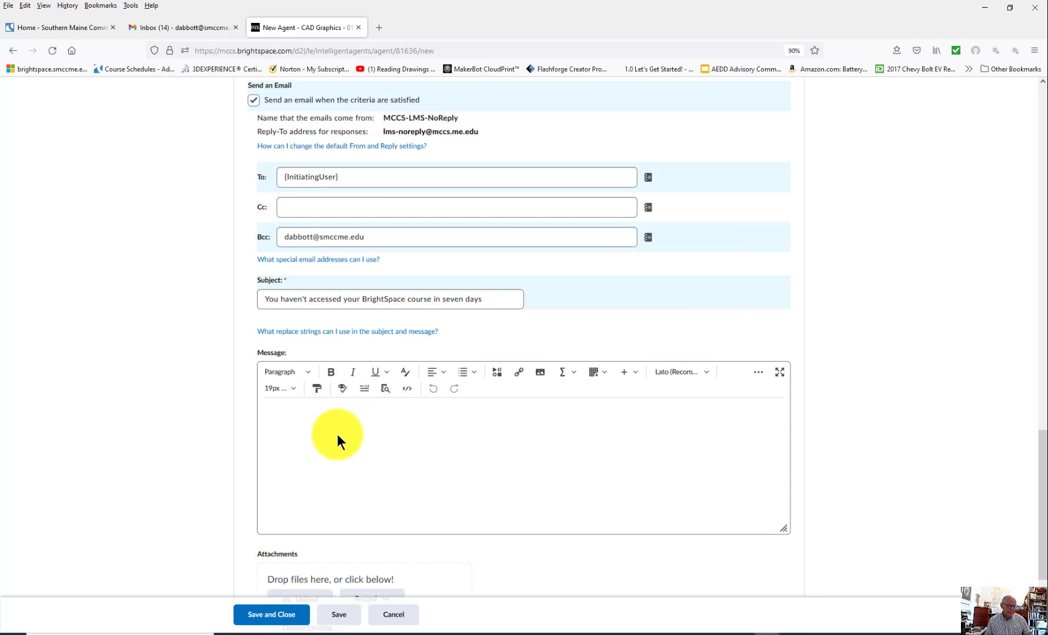
key(ctrl+v)
scroll(467, 479, up, 5)
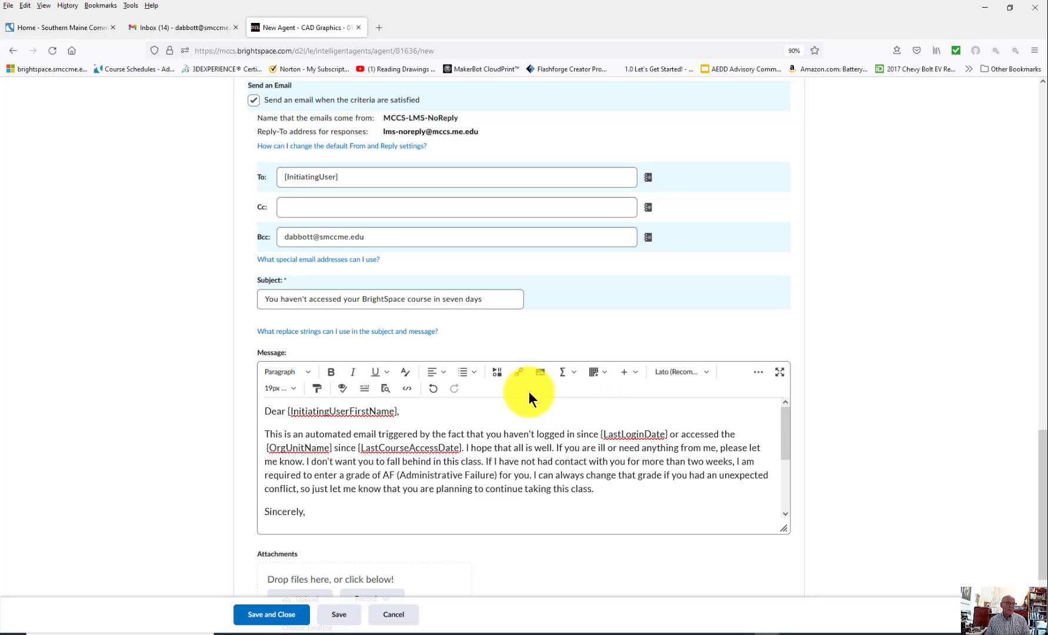
click(393, 332)
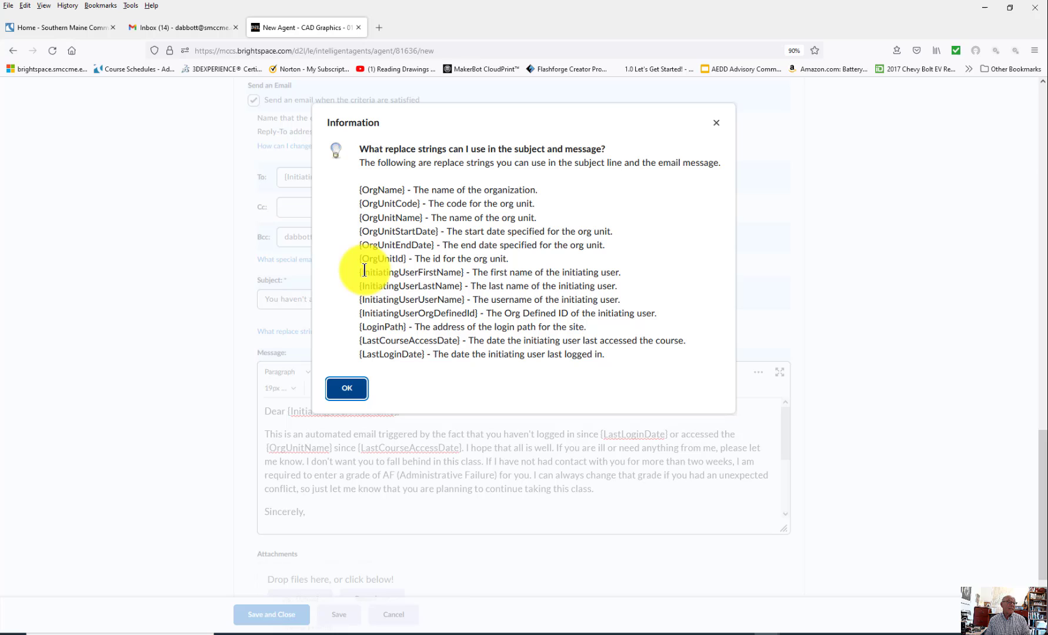
drag(358, 244, 433, 246)
click(716, 125)
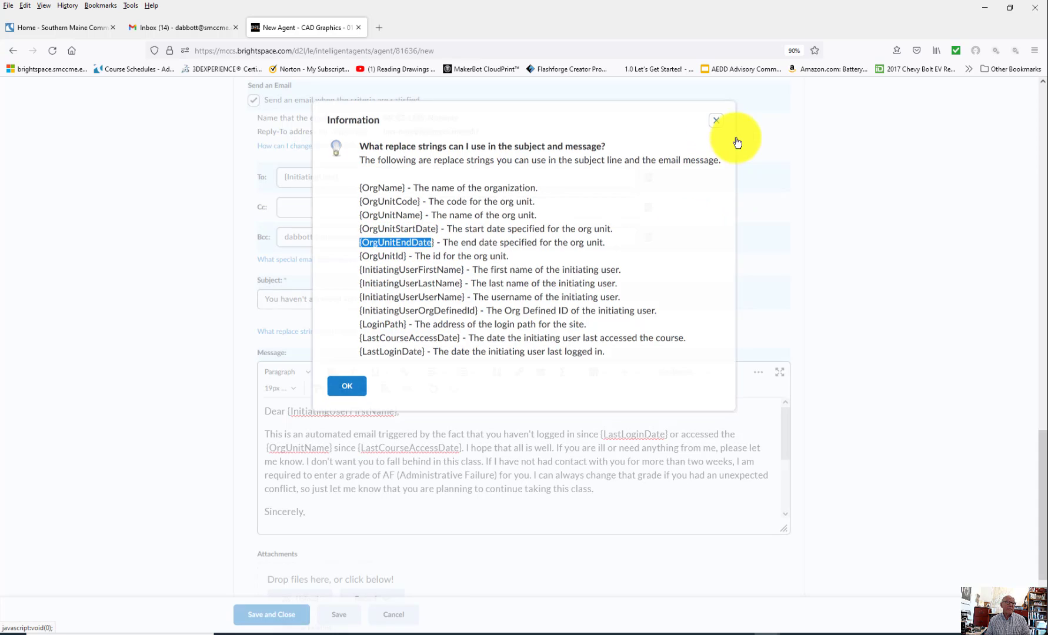
Step: Review the new agent form, then cancel the draft to return to the Agent List
scroll(535, 495, down, 2)
scroll(536, 495, down, 1)
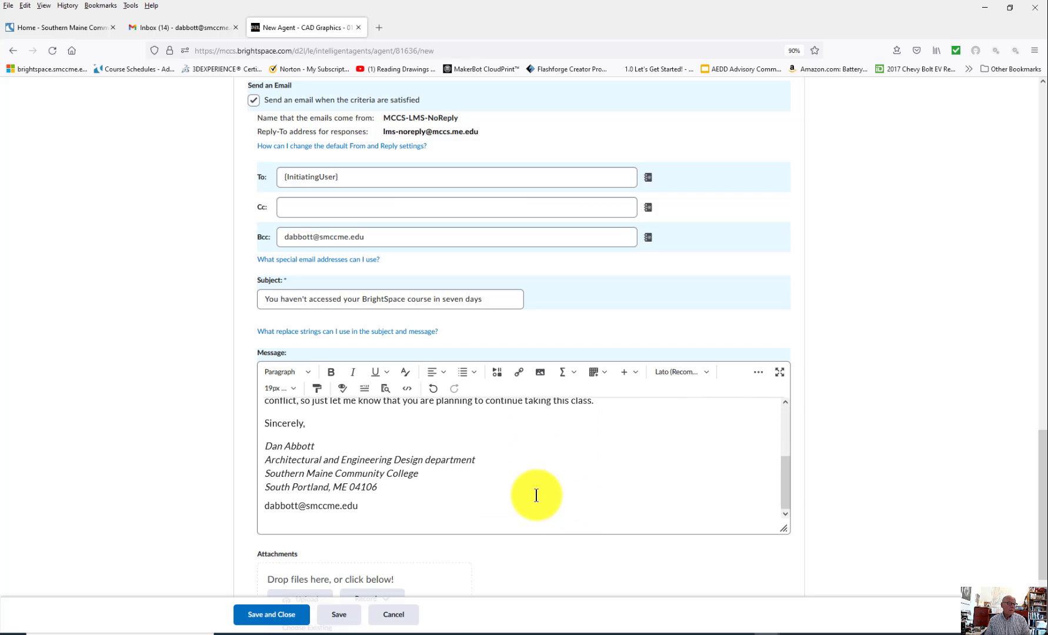
scroll(821, 473, down, 3)
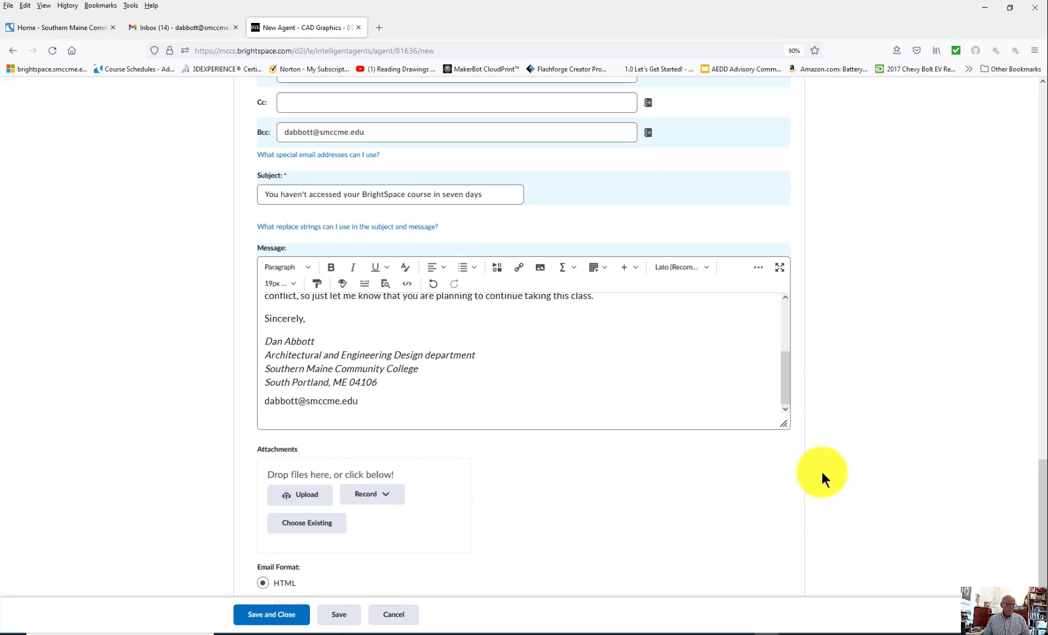
scroll(618, 493, down, 1)
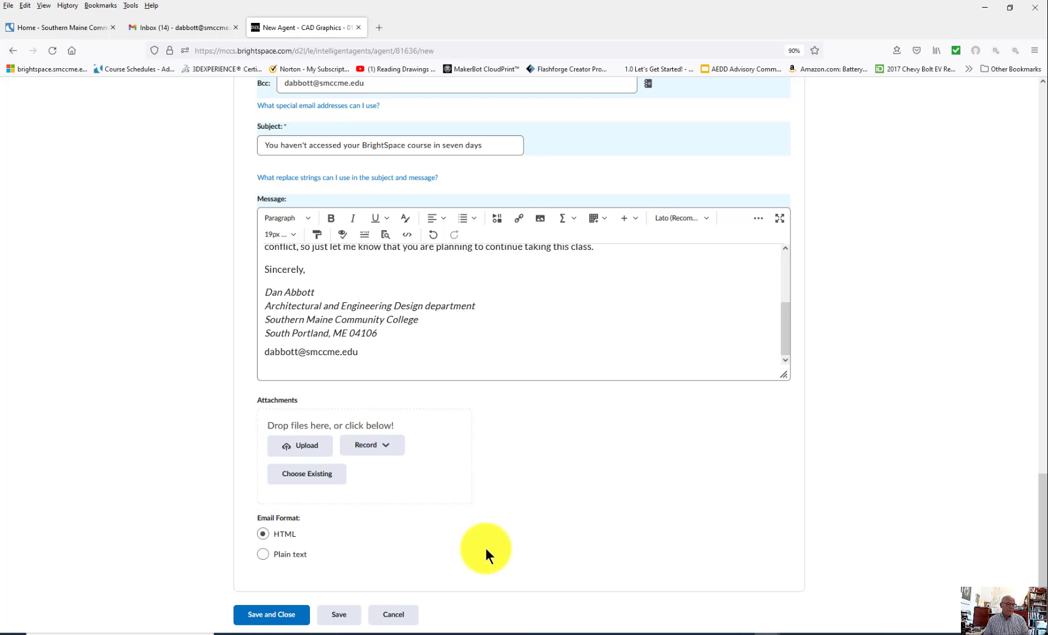
scroll(559, 561, up, 6)
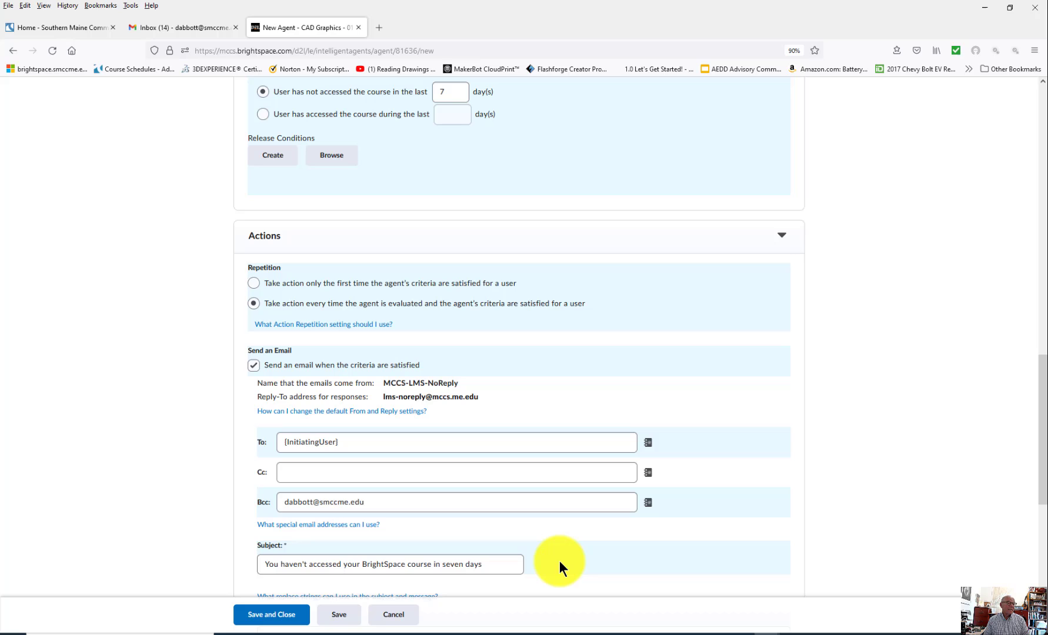
scroll(559, 561, down, 5)
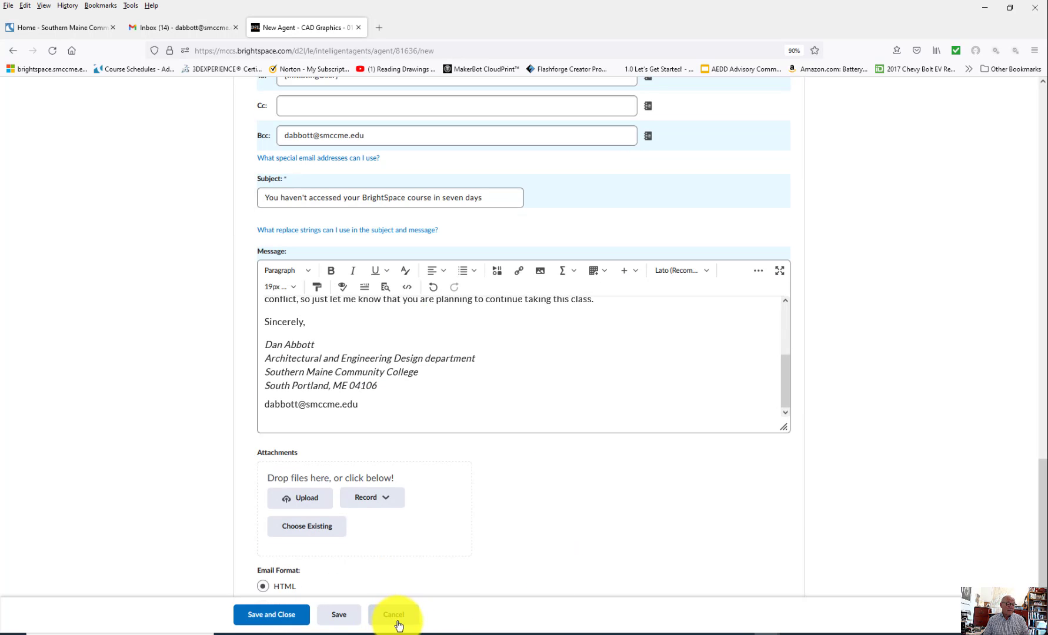
click(394, 615)
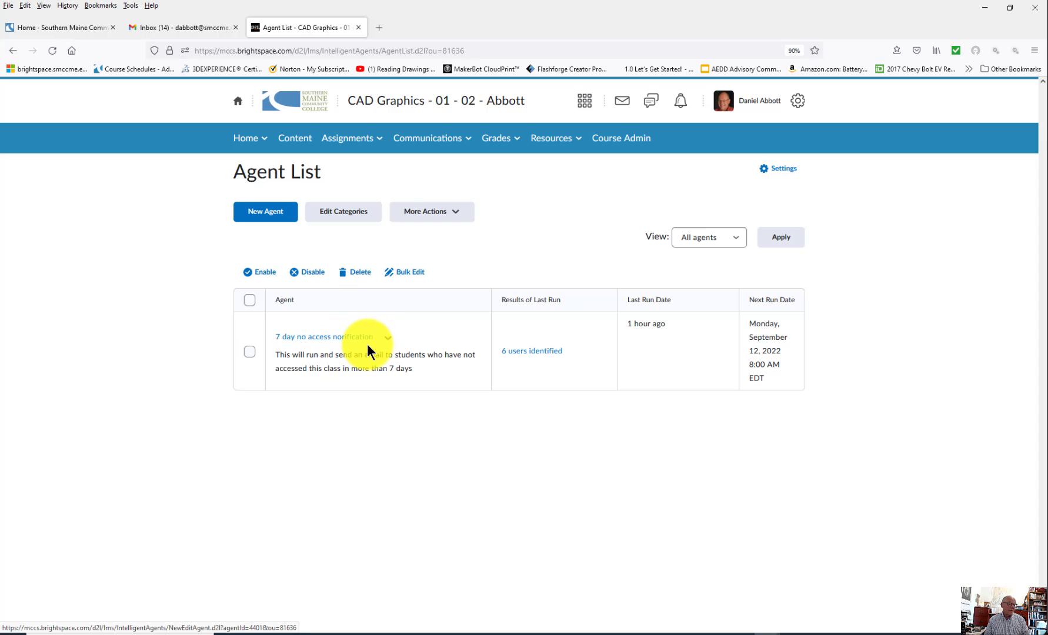
click(387, 338)
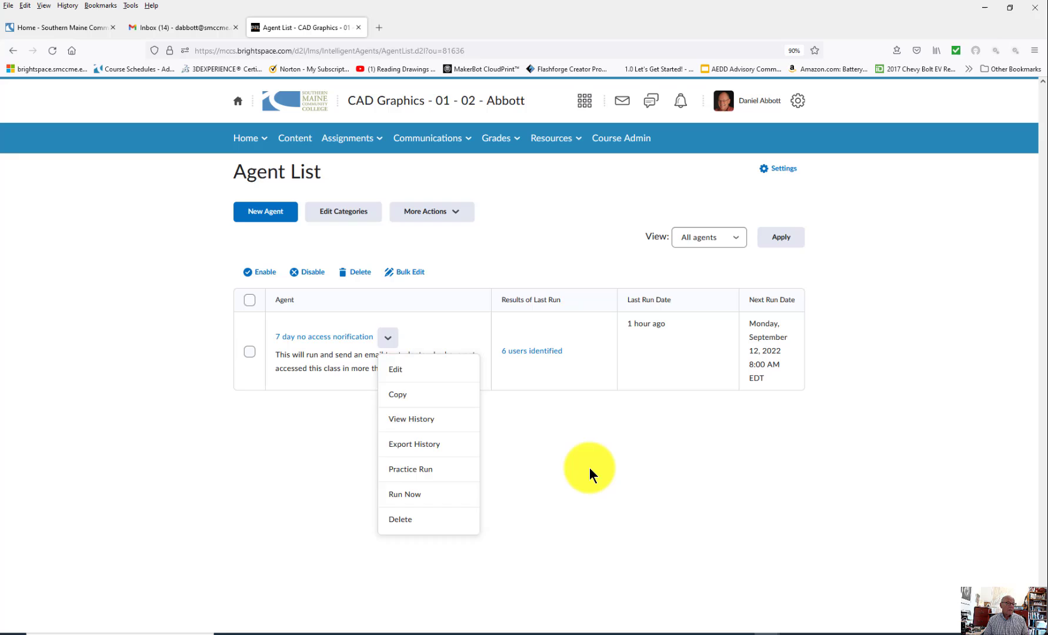
click(589, 467)
click(339, 338)
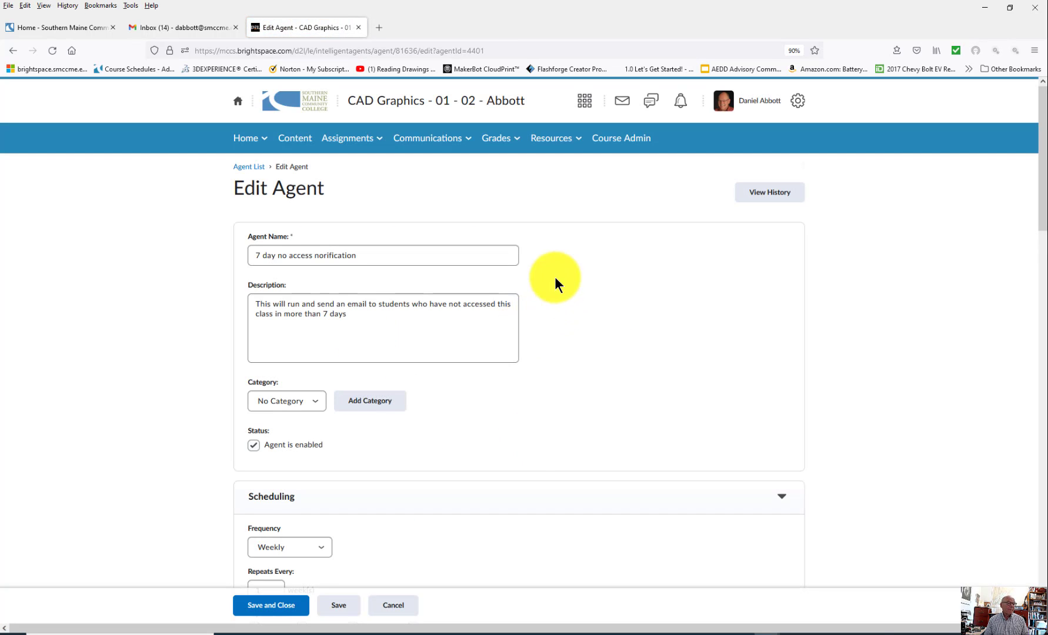
scroll(605, 375, down, 6)
scroll(605, 375, up, 6)
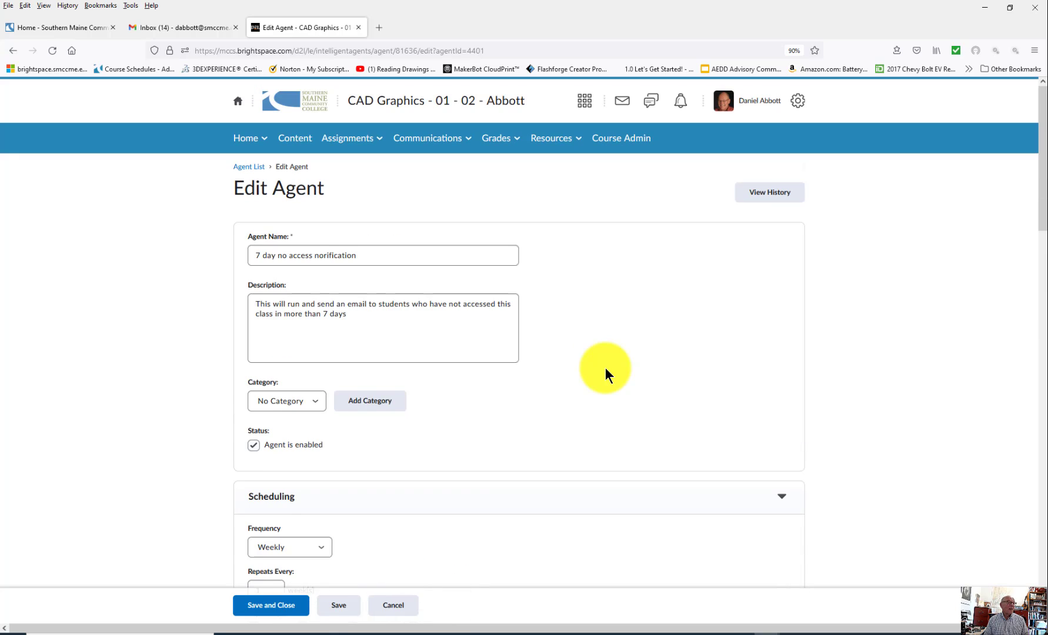
click(12, 51)
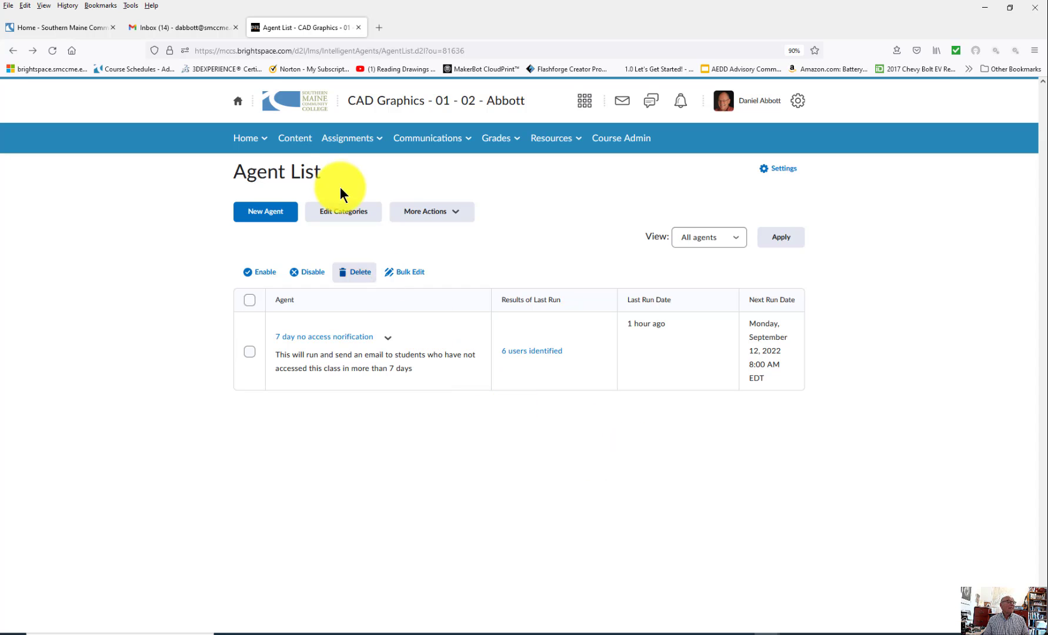
Step: Show the agent's 8:00 AM email 'You haven't accessed CAD Graphics - 01 - 02 - Abbott in the past week' in Gmail
click(190, 30)
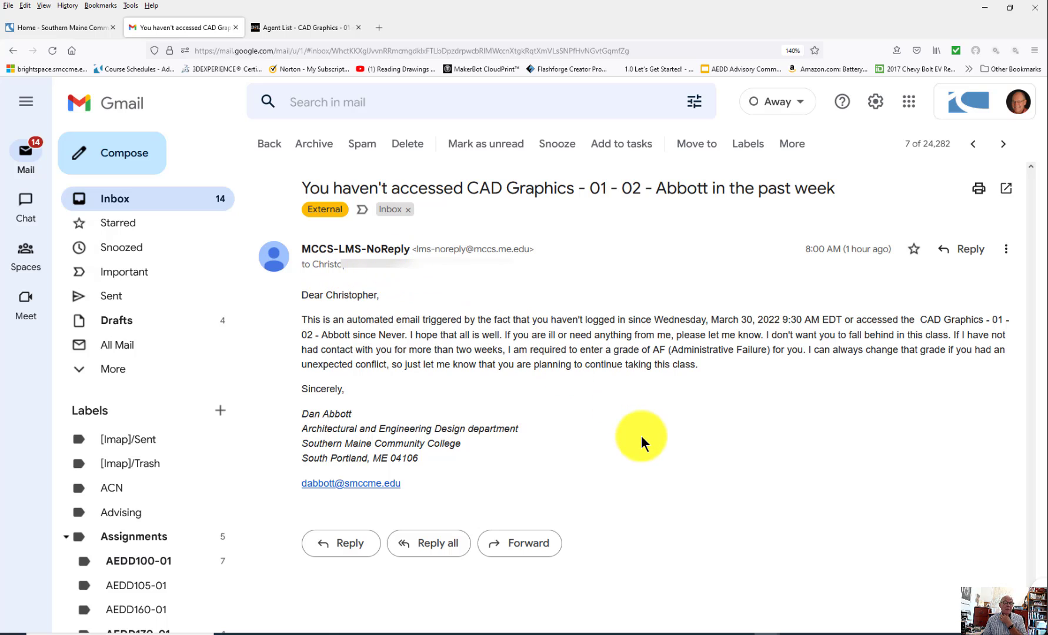
mouse_move(826, 260)
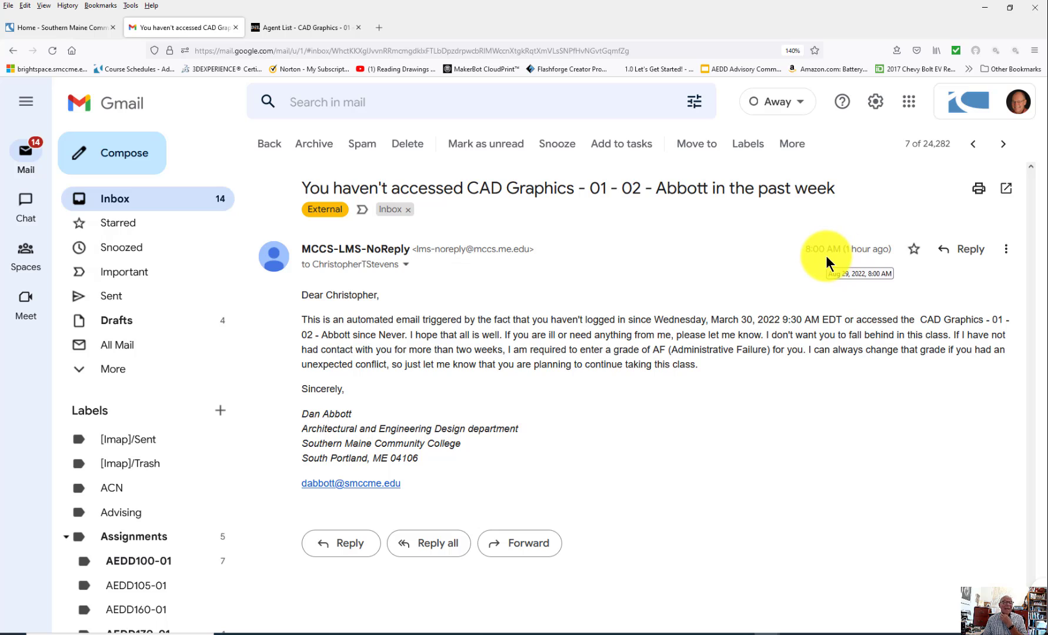